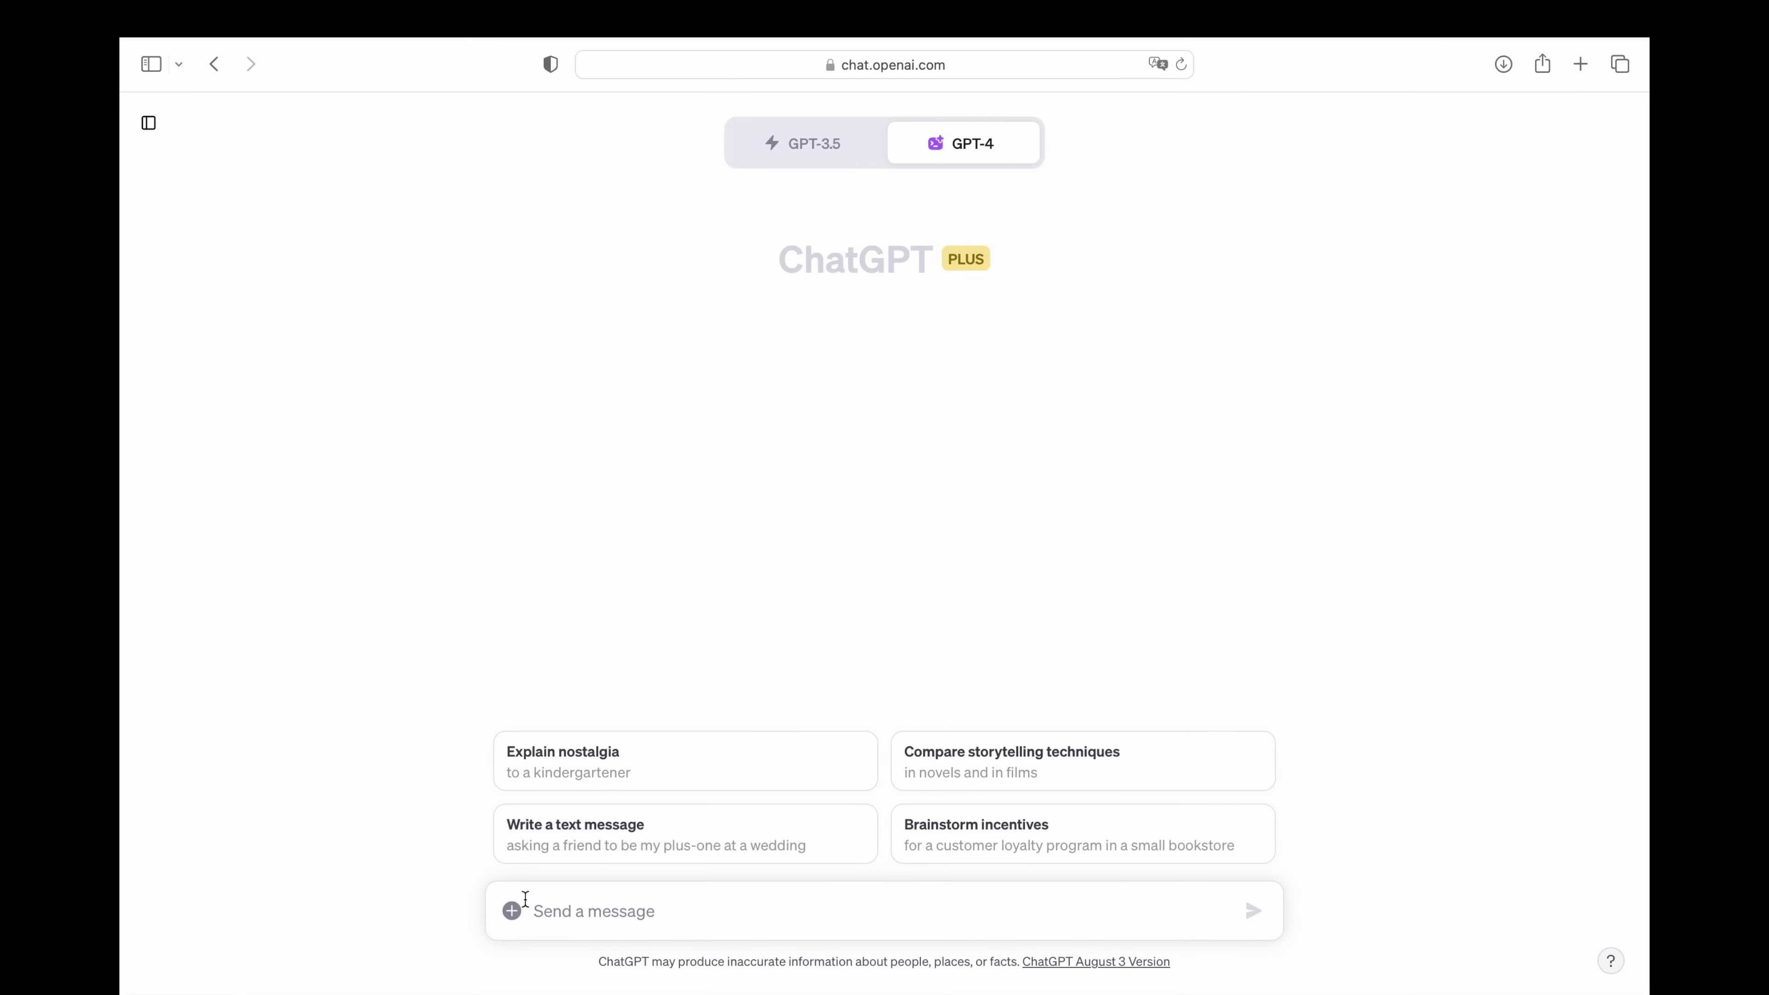
Step: Attach XOM.csv with the prompt 'create 10 different types of visual graphs to analyze this data'
click(511, 911)
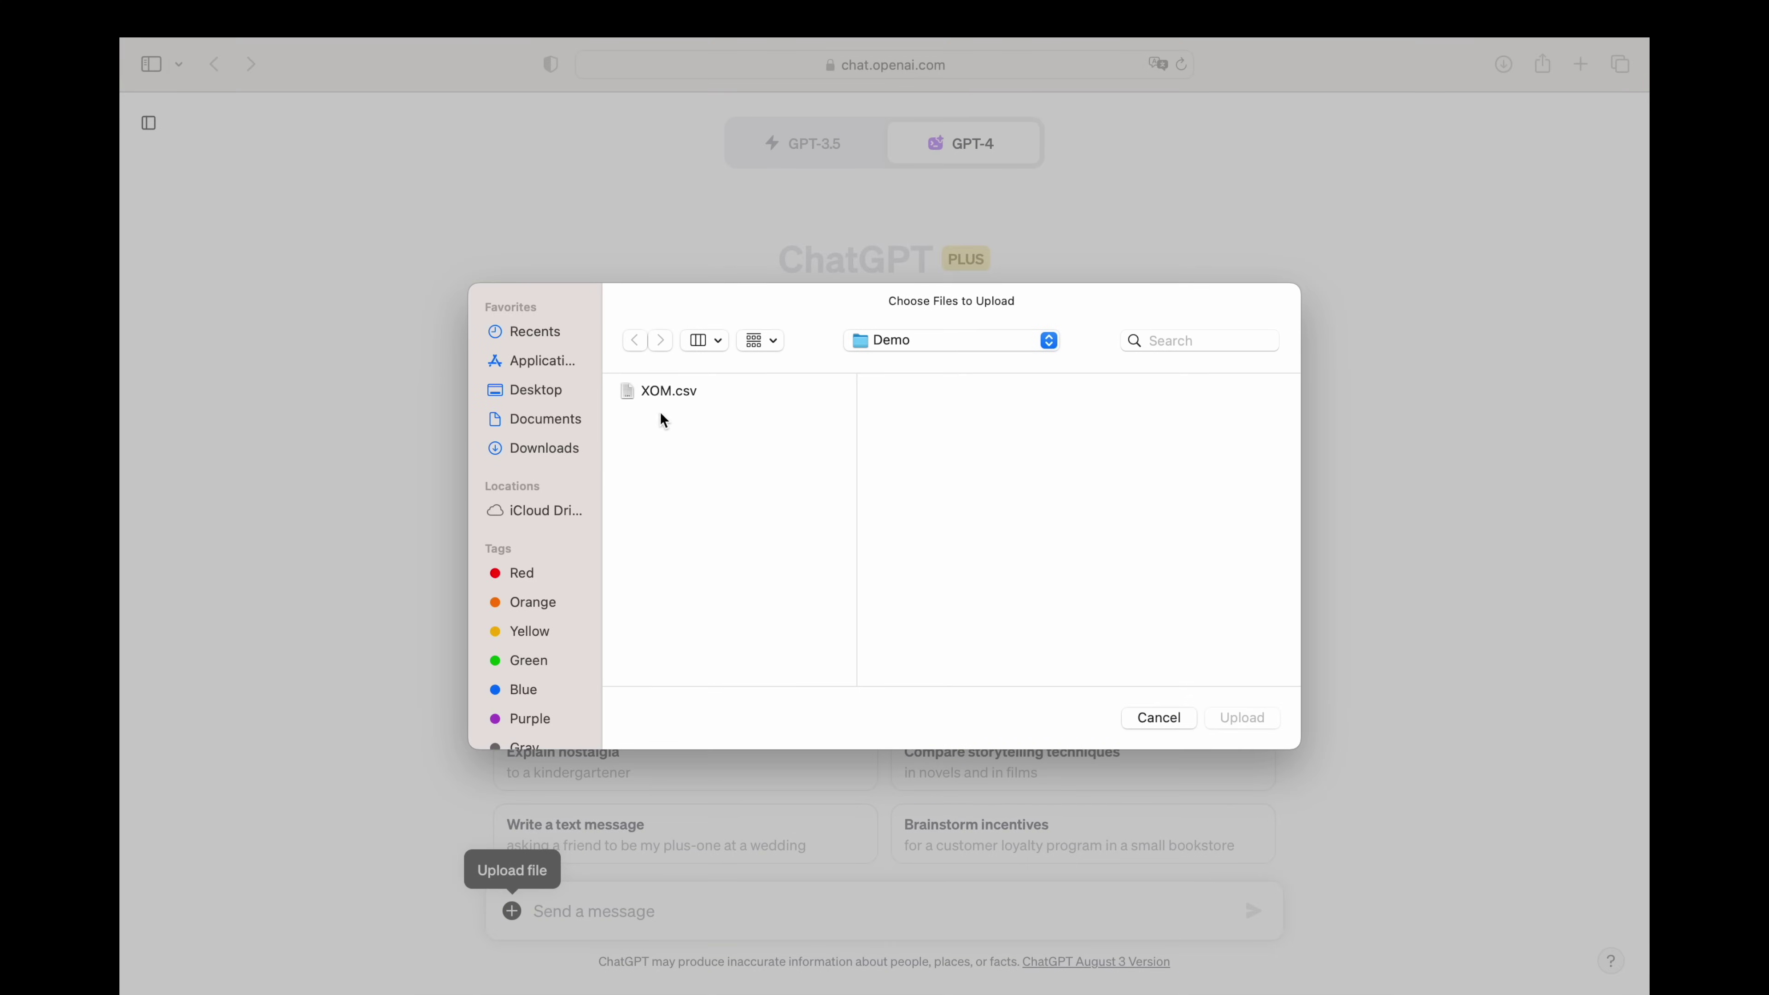
click(663, 395)
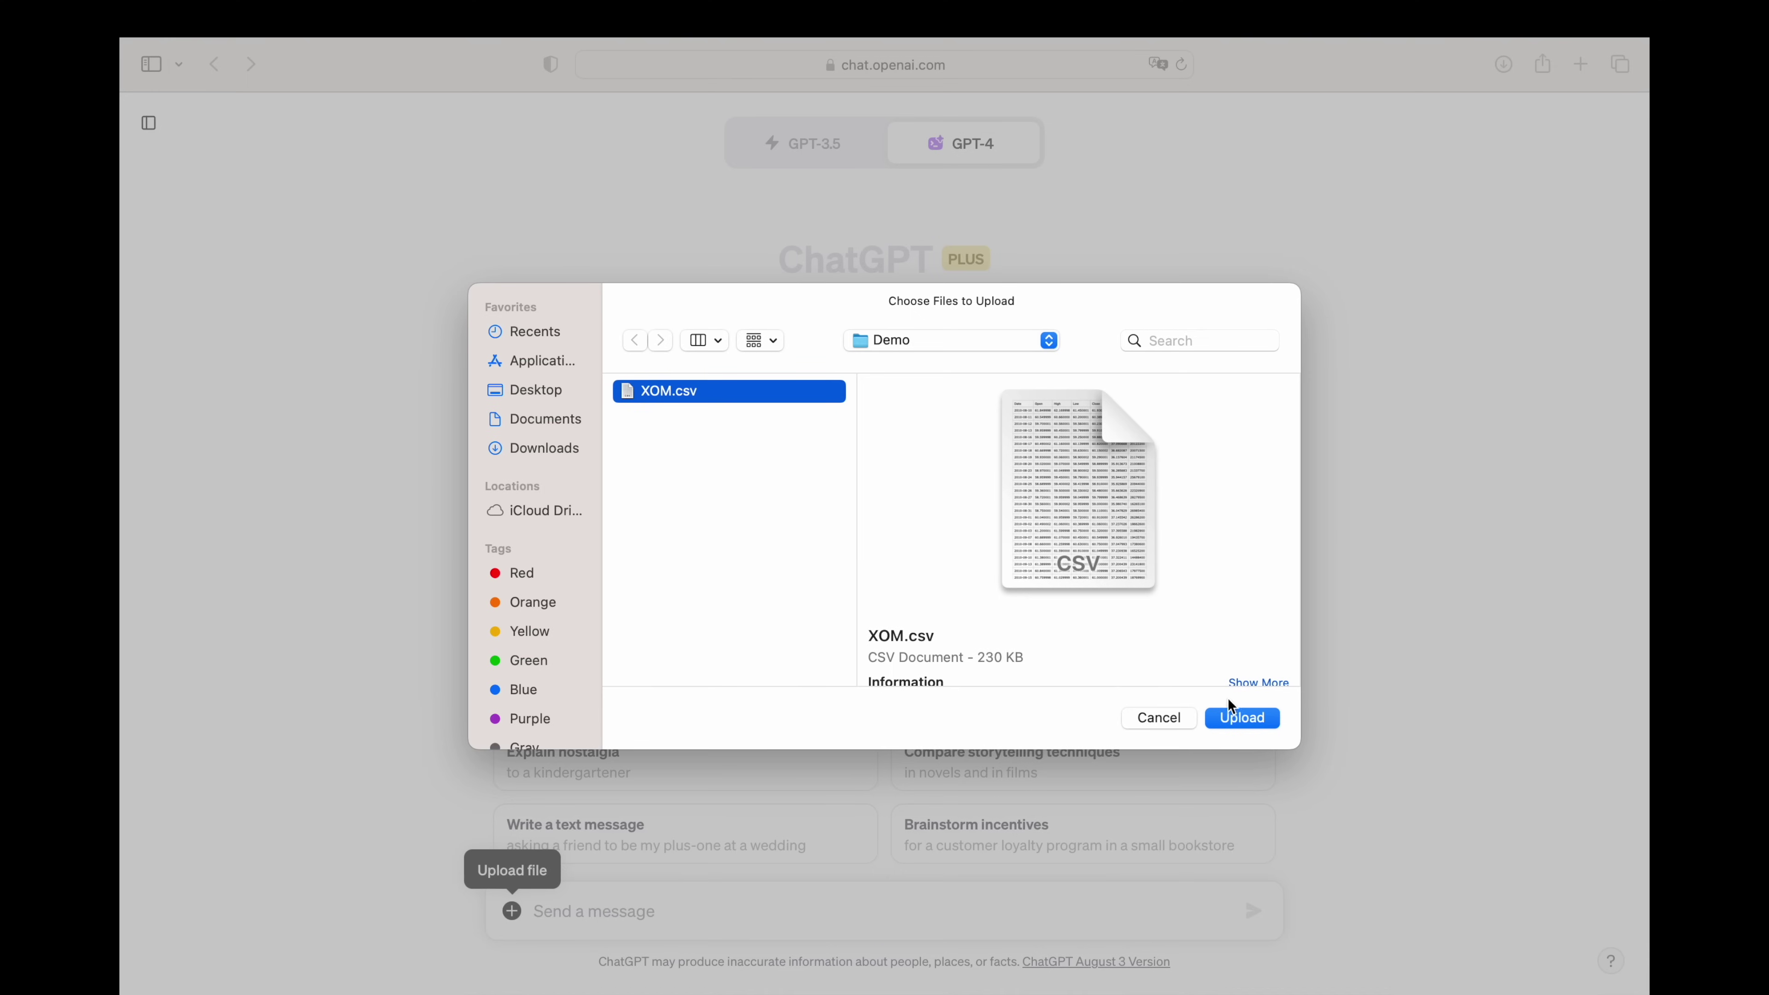
click(1239, 718)
text(create 10 different types of visual graphs to analyze this )
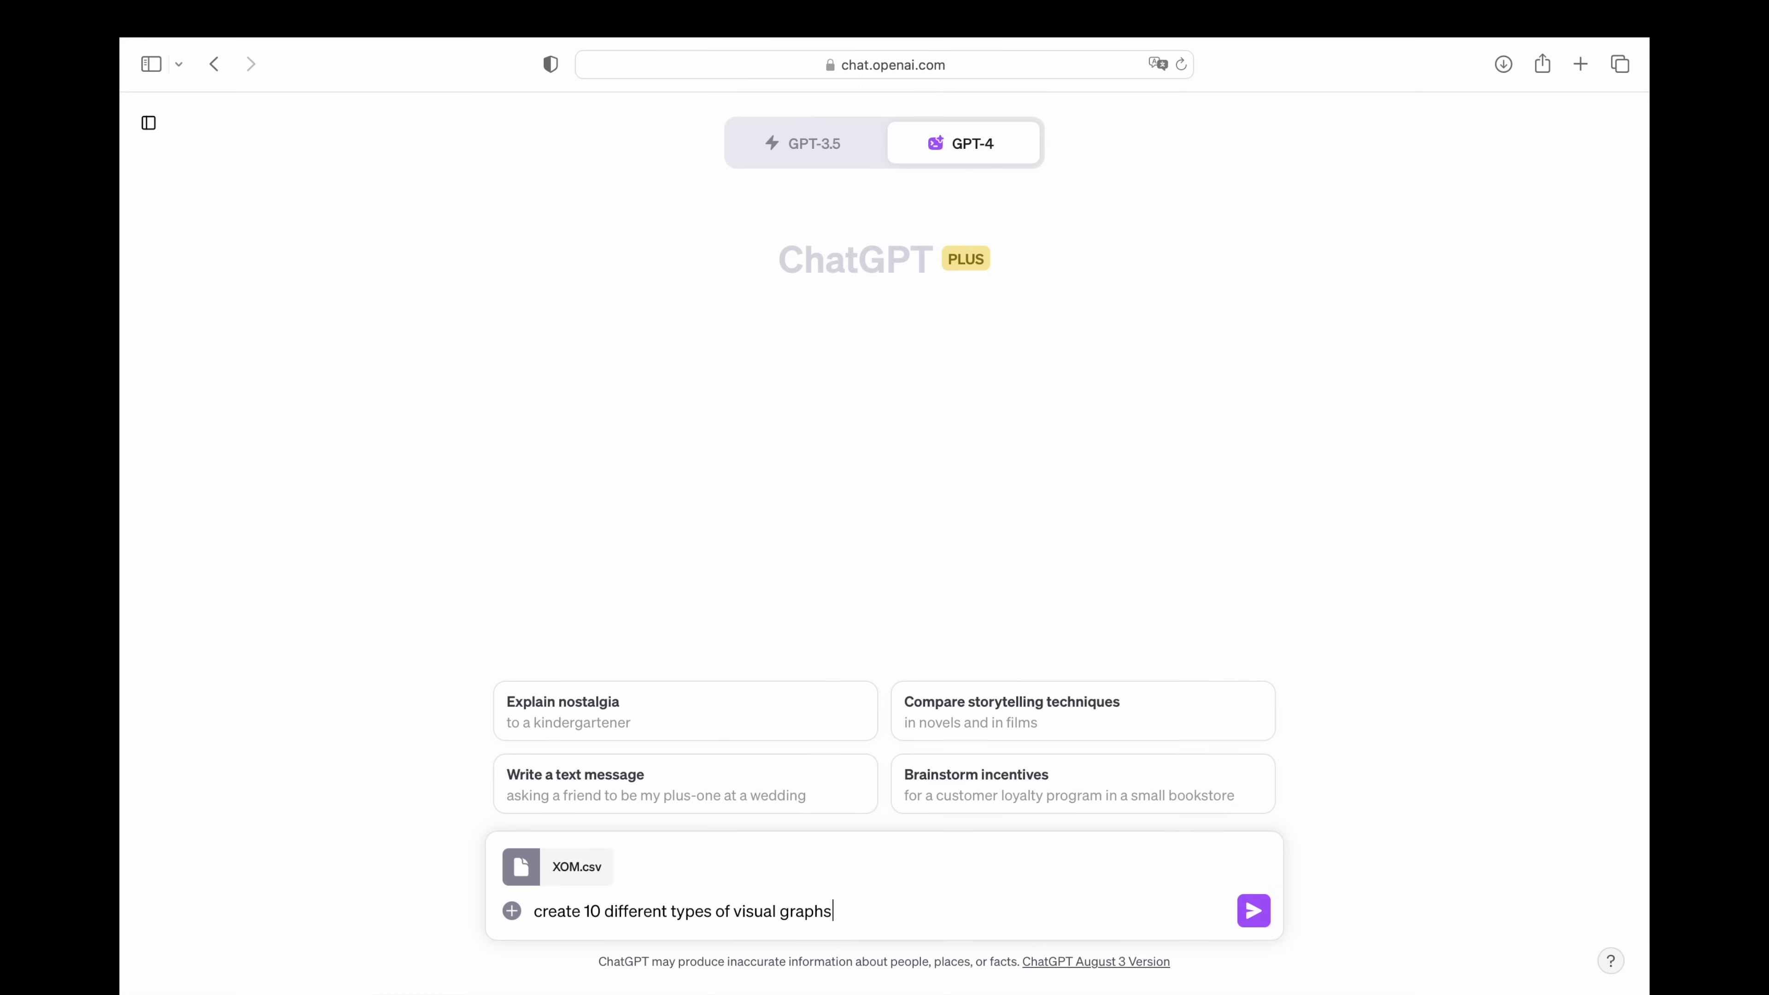
text(data)
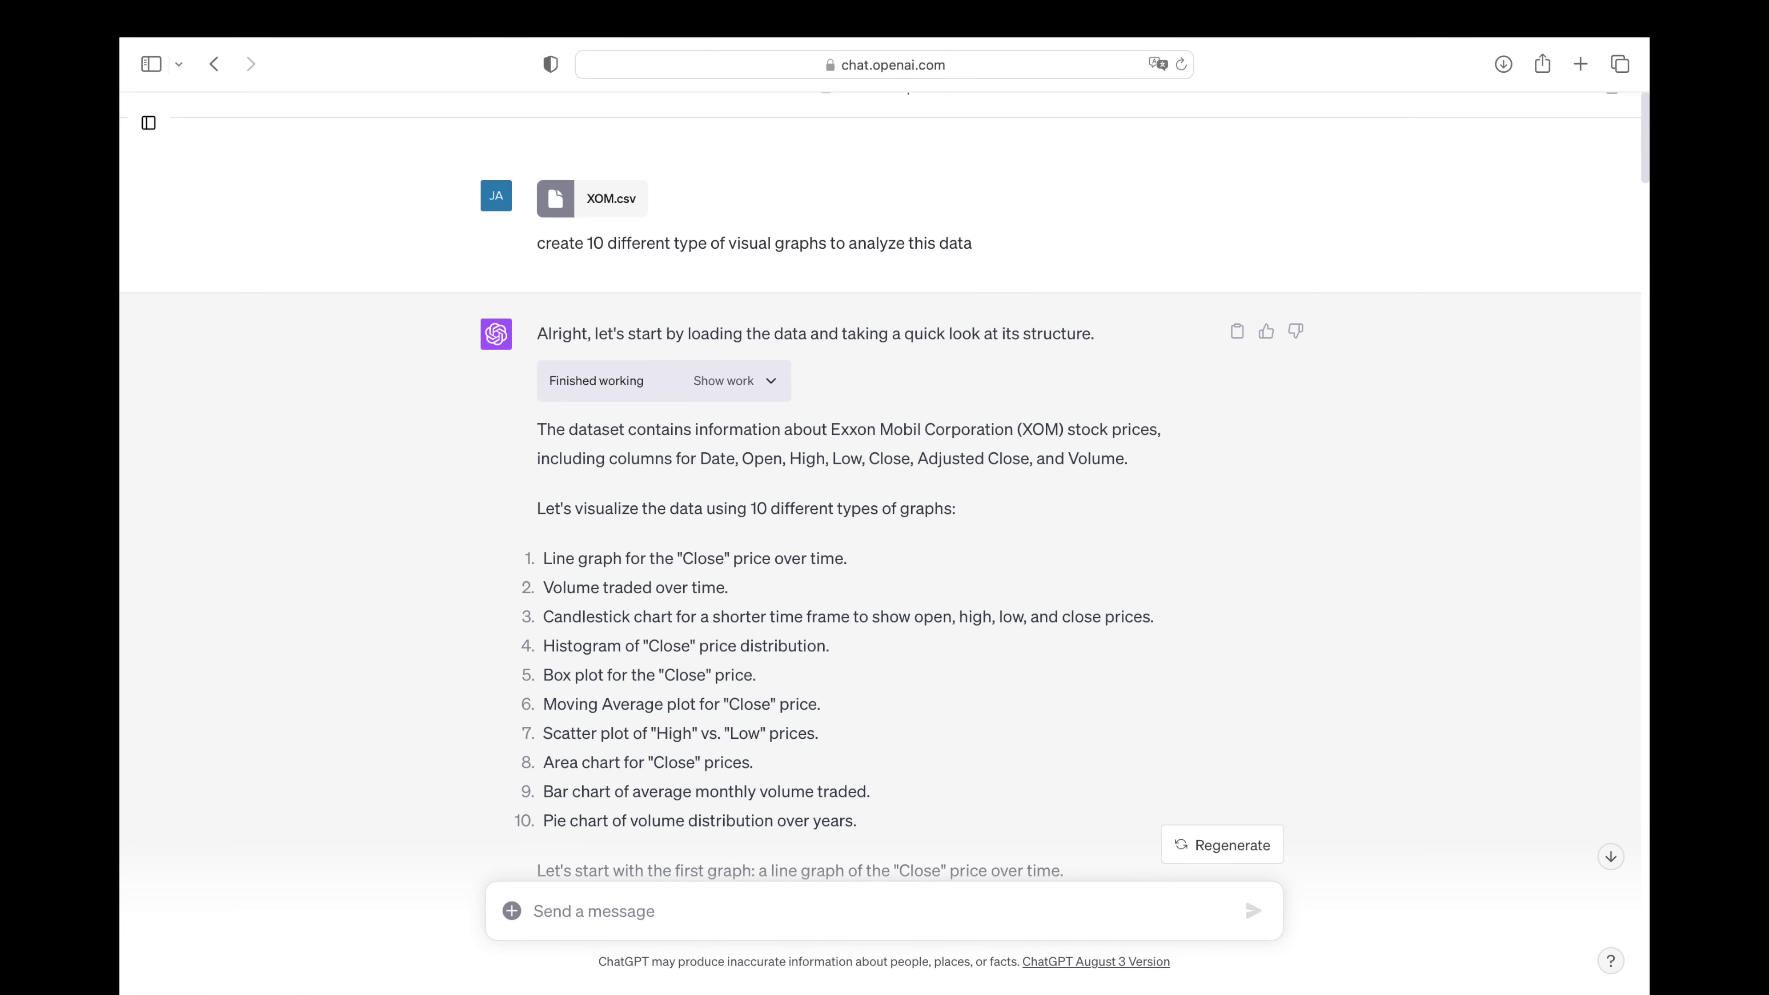
Step: Scroll down through the XOM charts in ChatGPT's reply
scroll(1561, 639, down, 5)
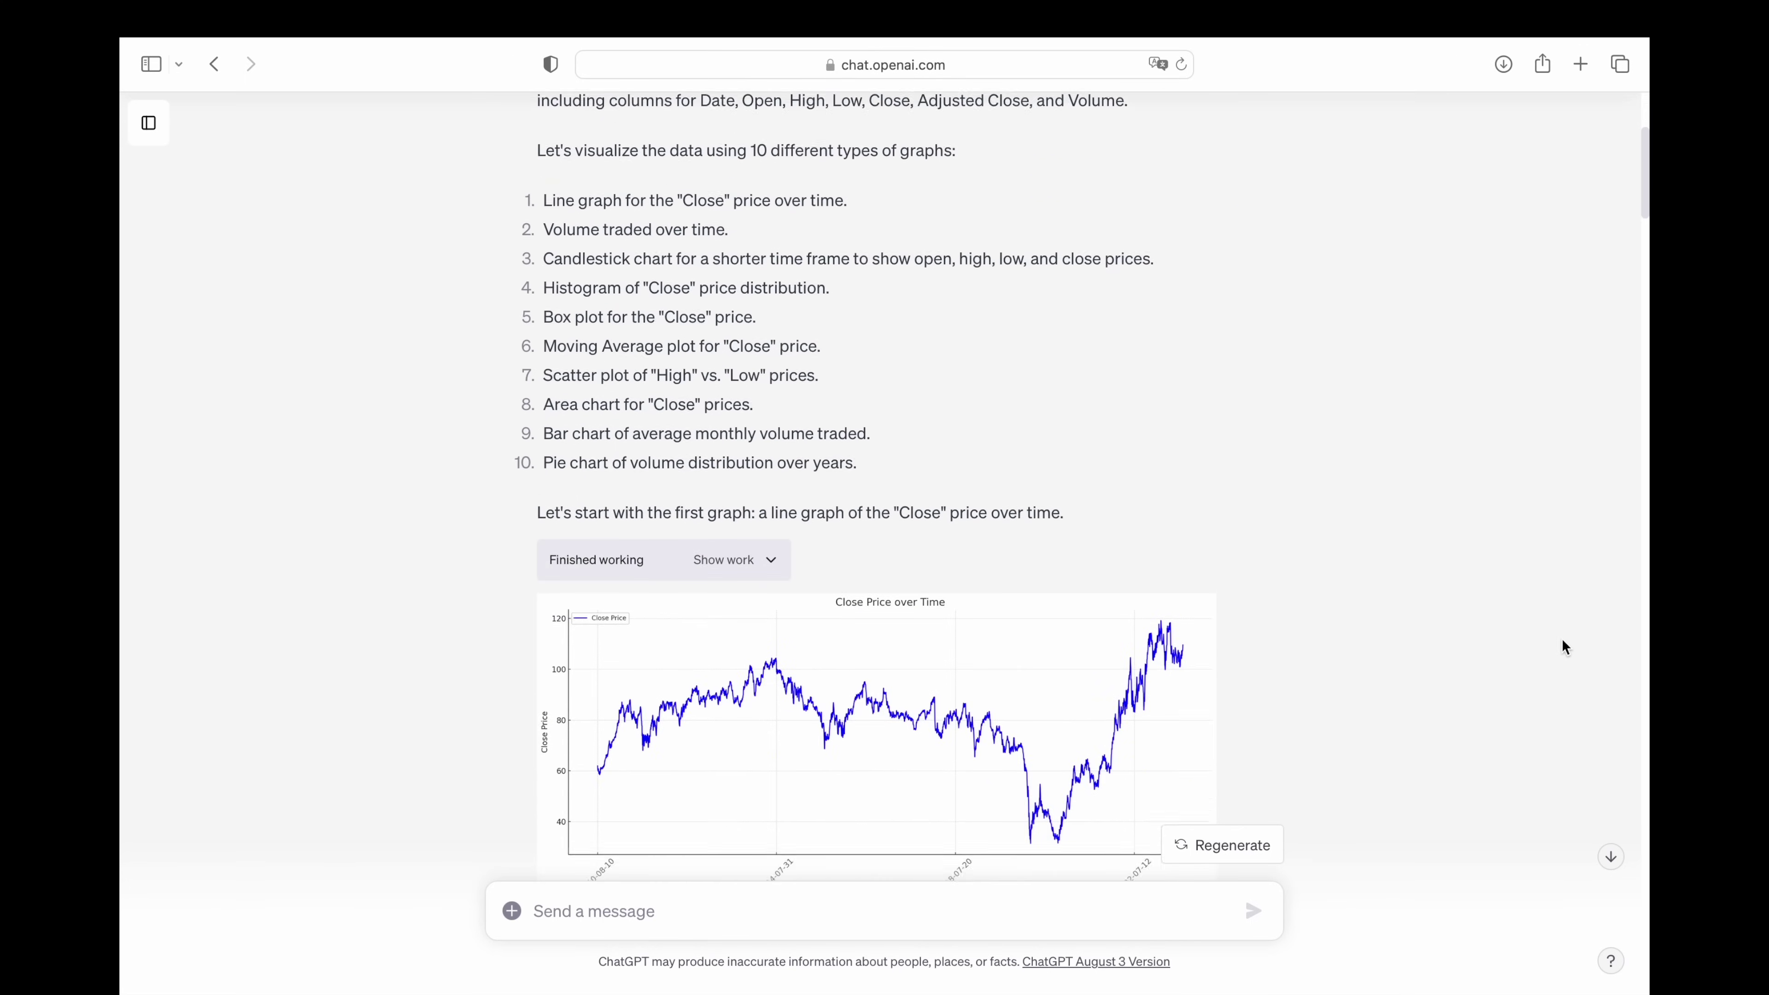
scroll(1561, 639, down, 6)
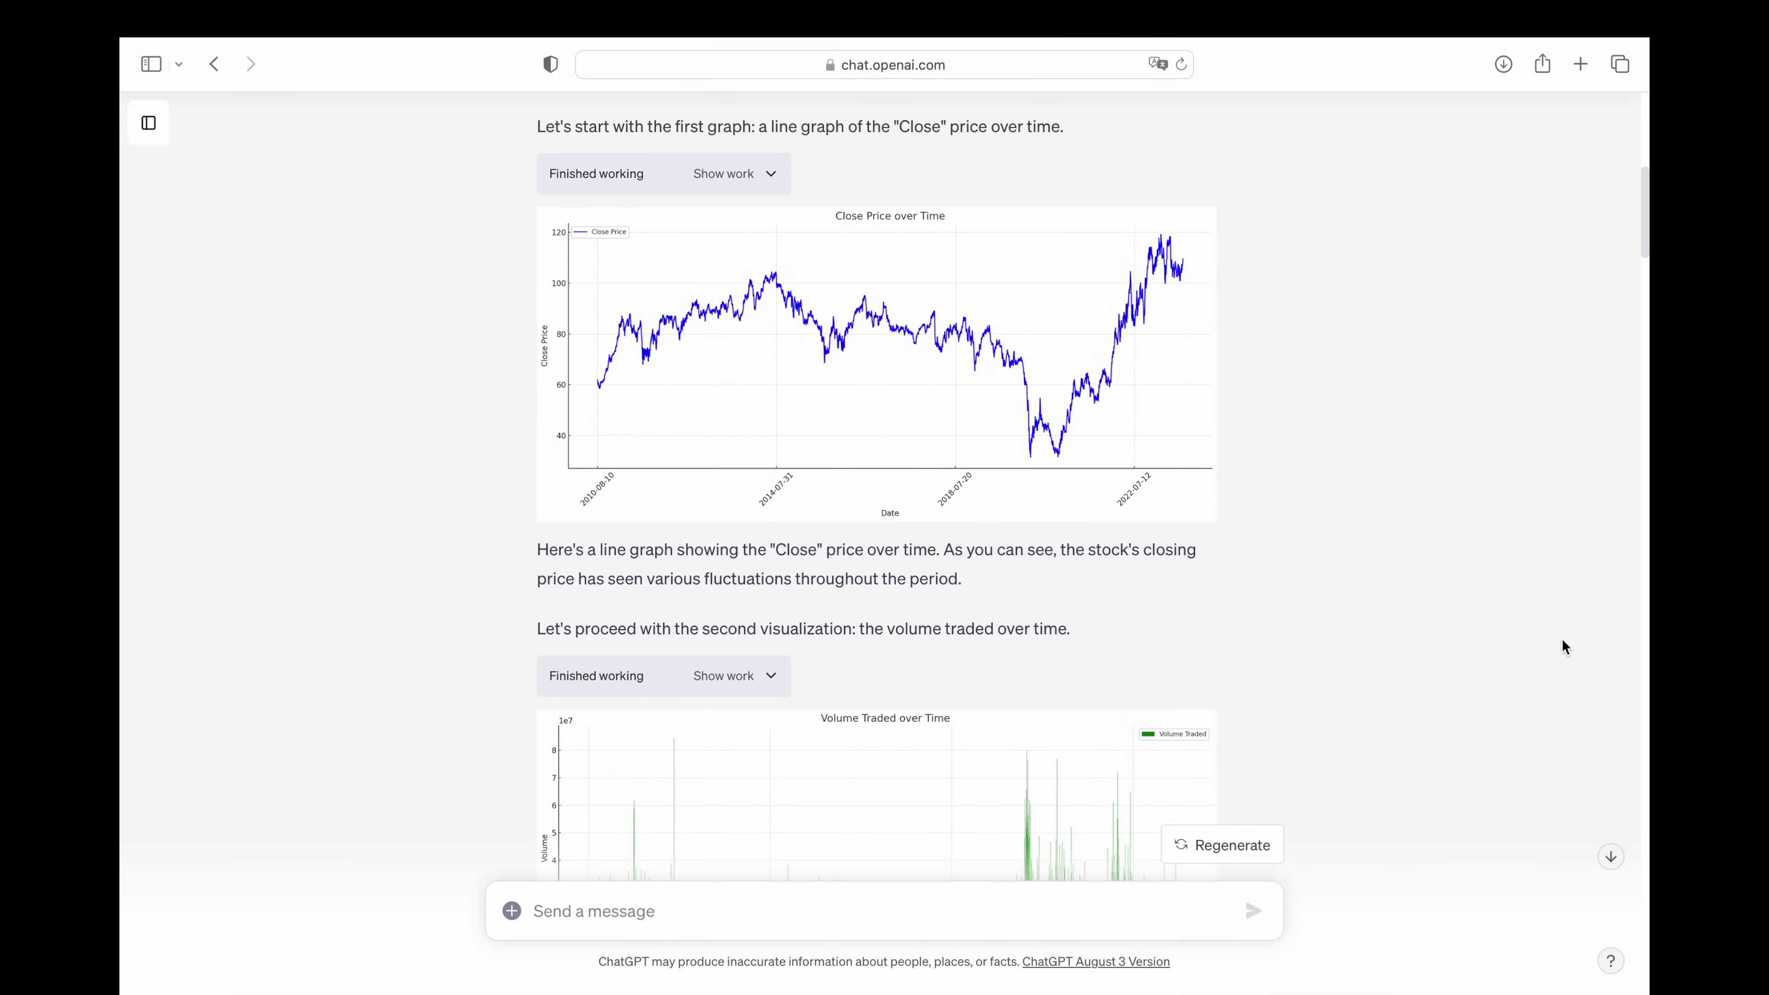
scroll(1561, 641, down, 7)
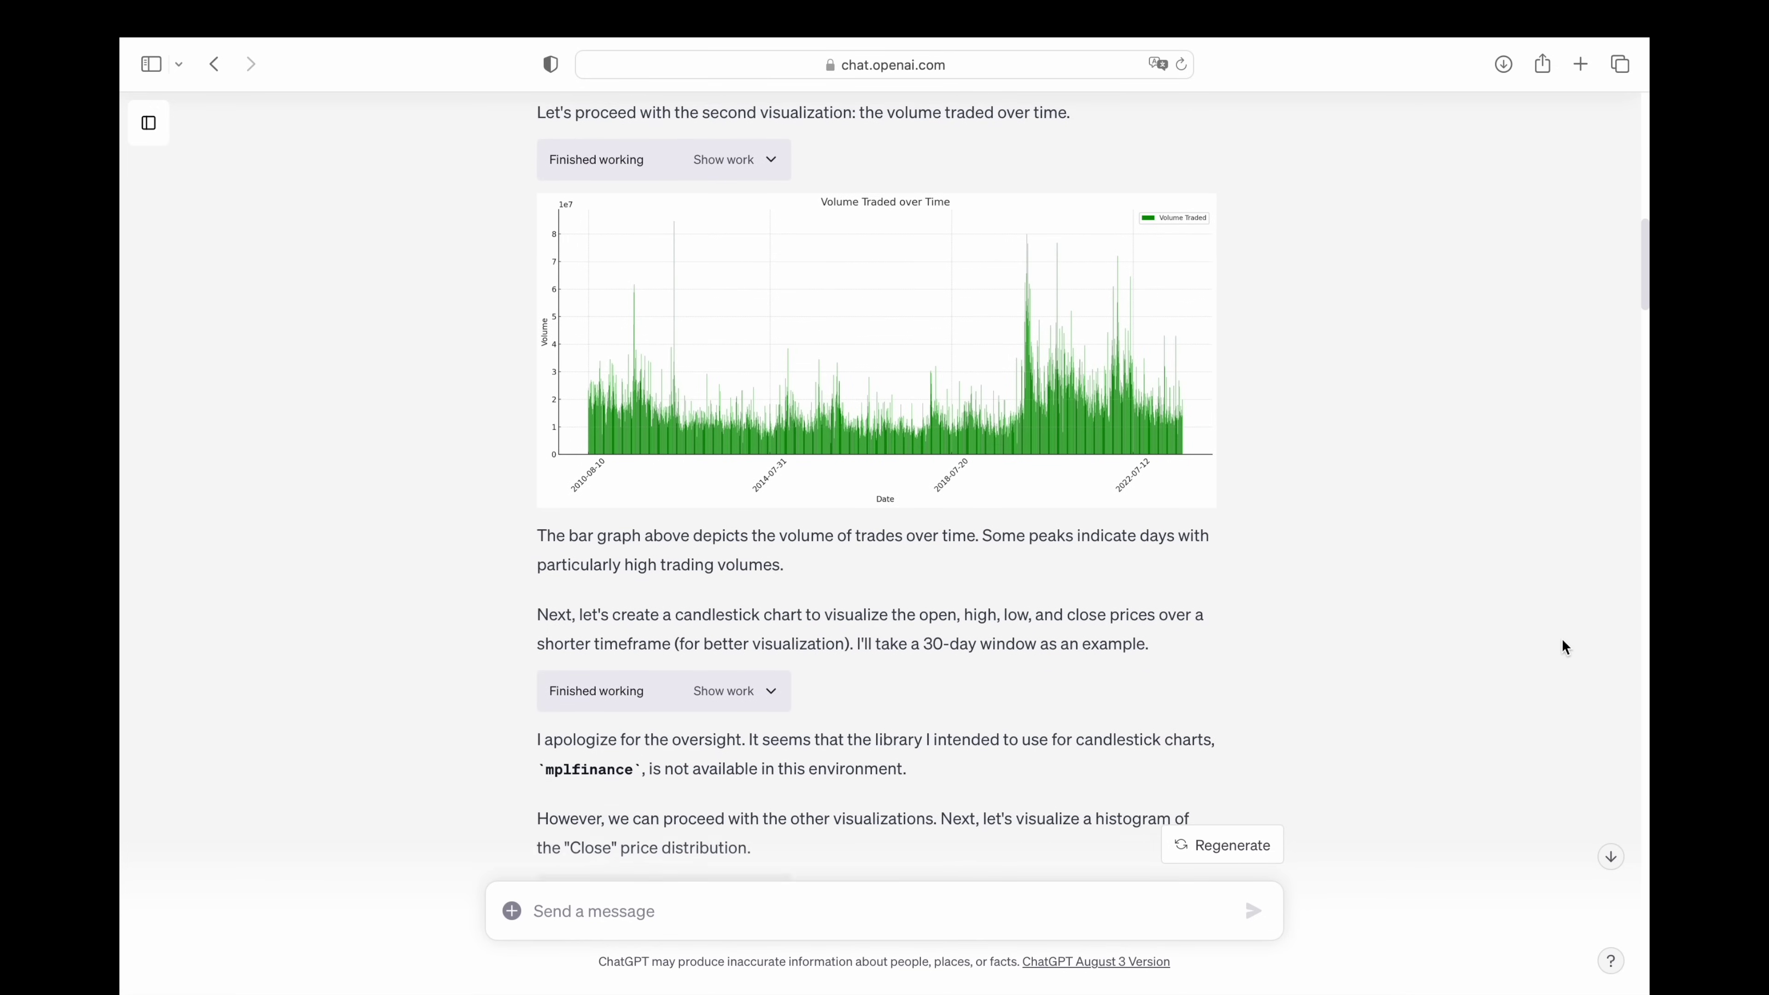
scroll(1560, 639, down, 8)
scroll(1561, 639, down, 2)
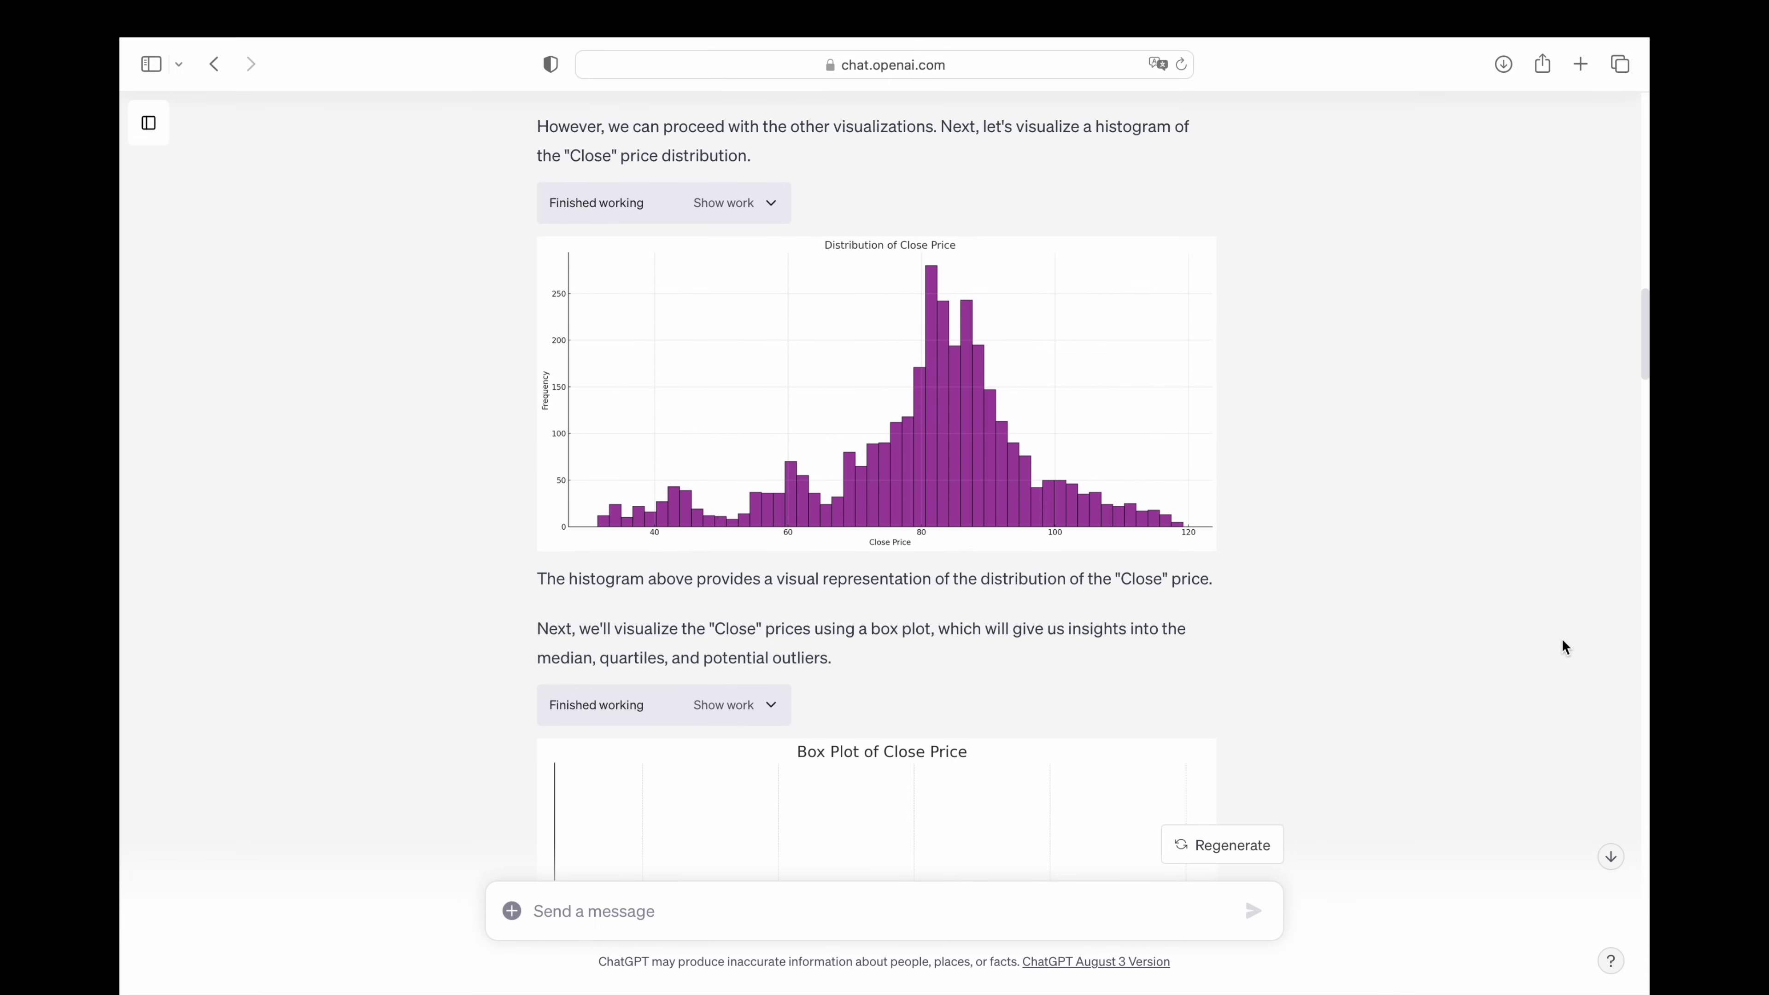
scroll(1562, 640, down, 6)
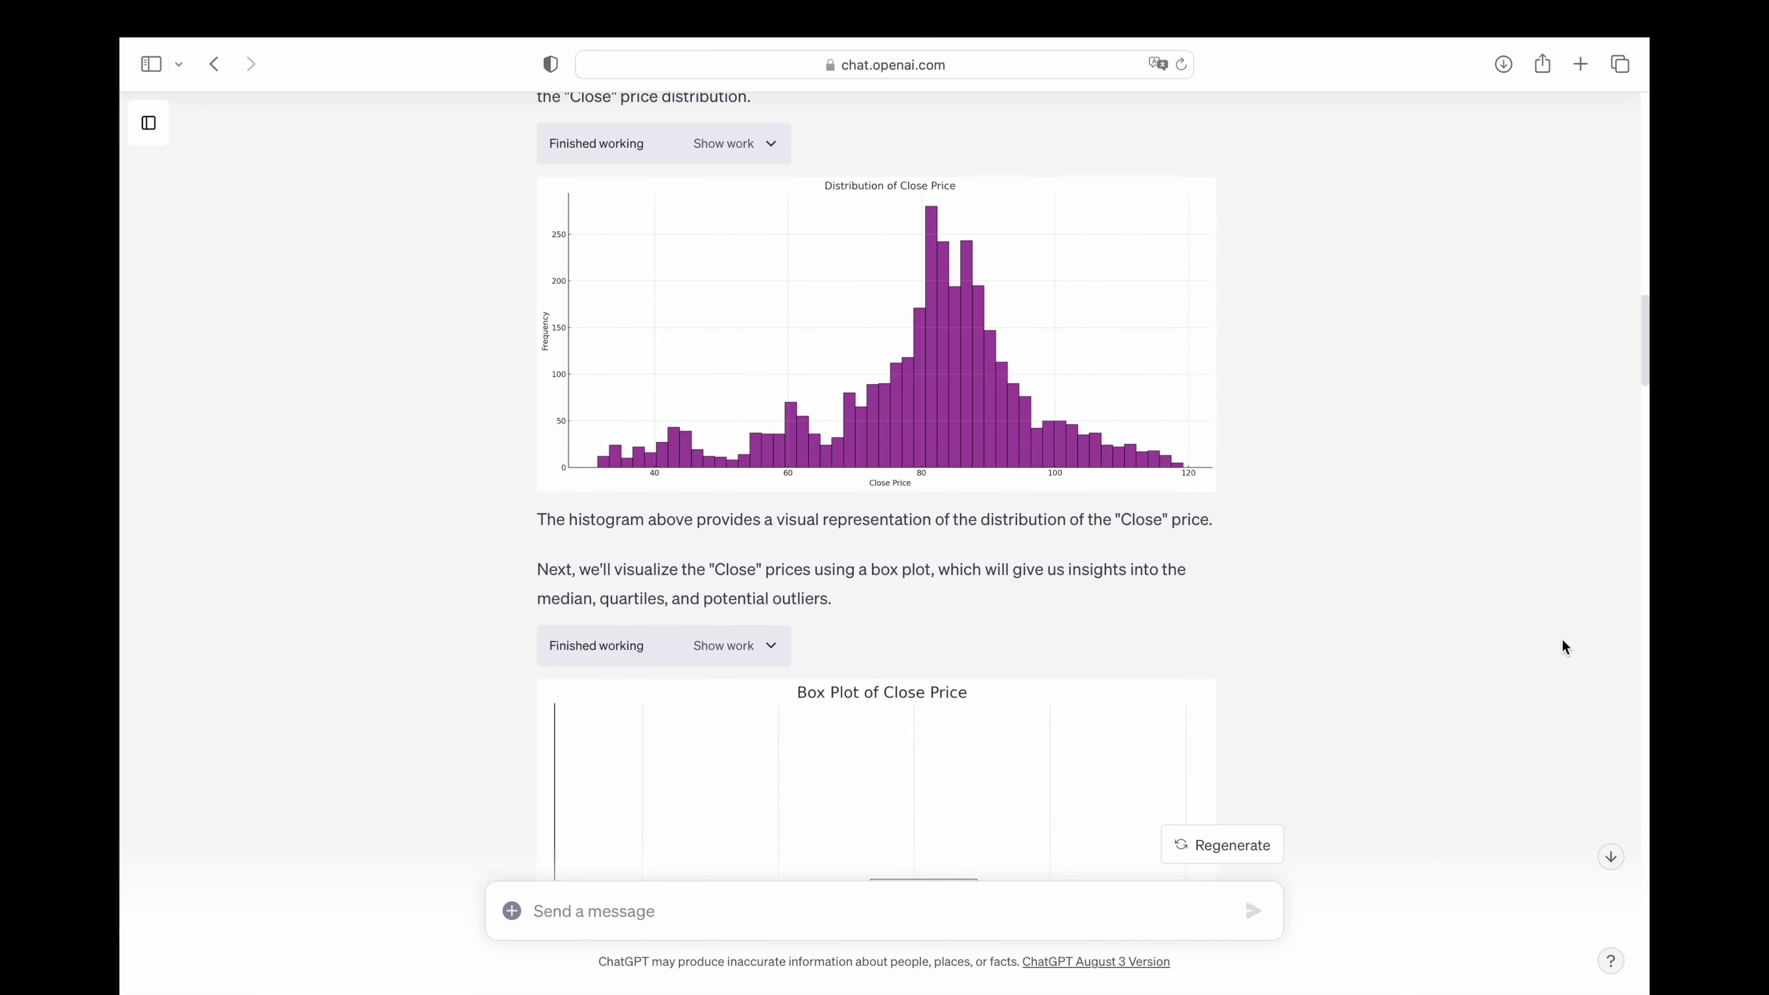
scroll(1562, 640, down, 2)
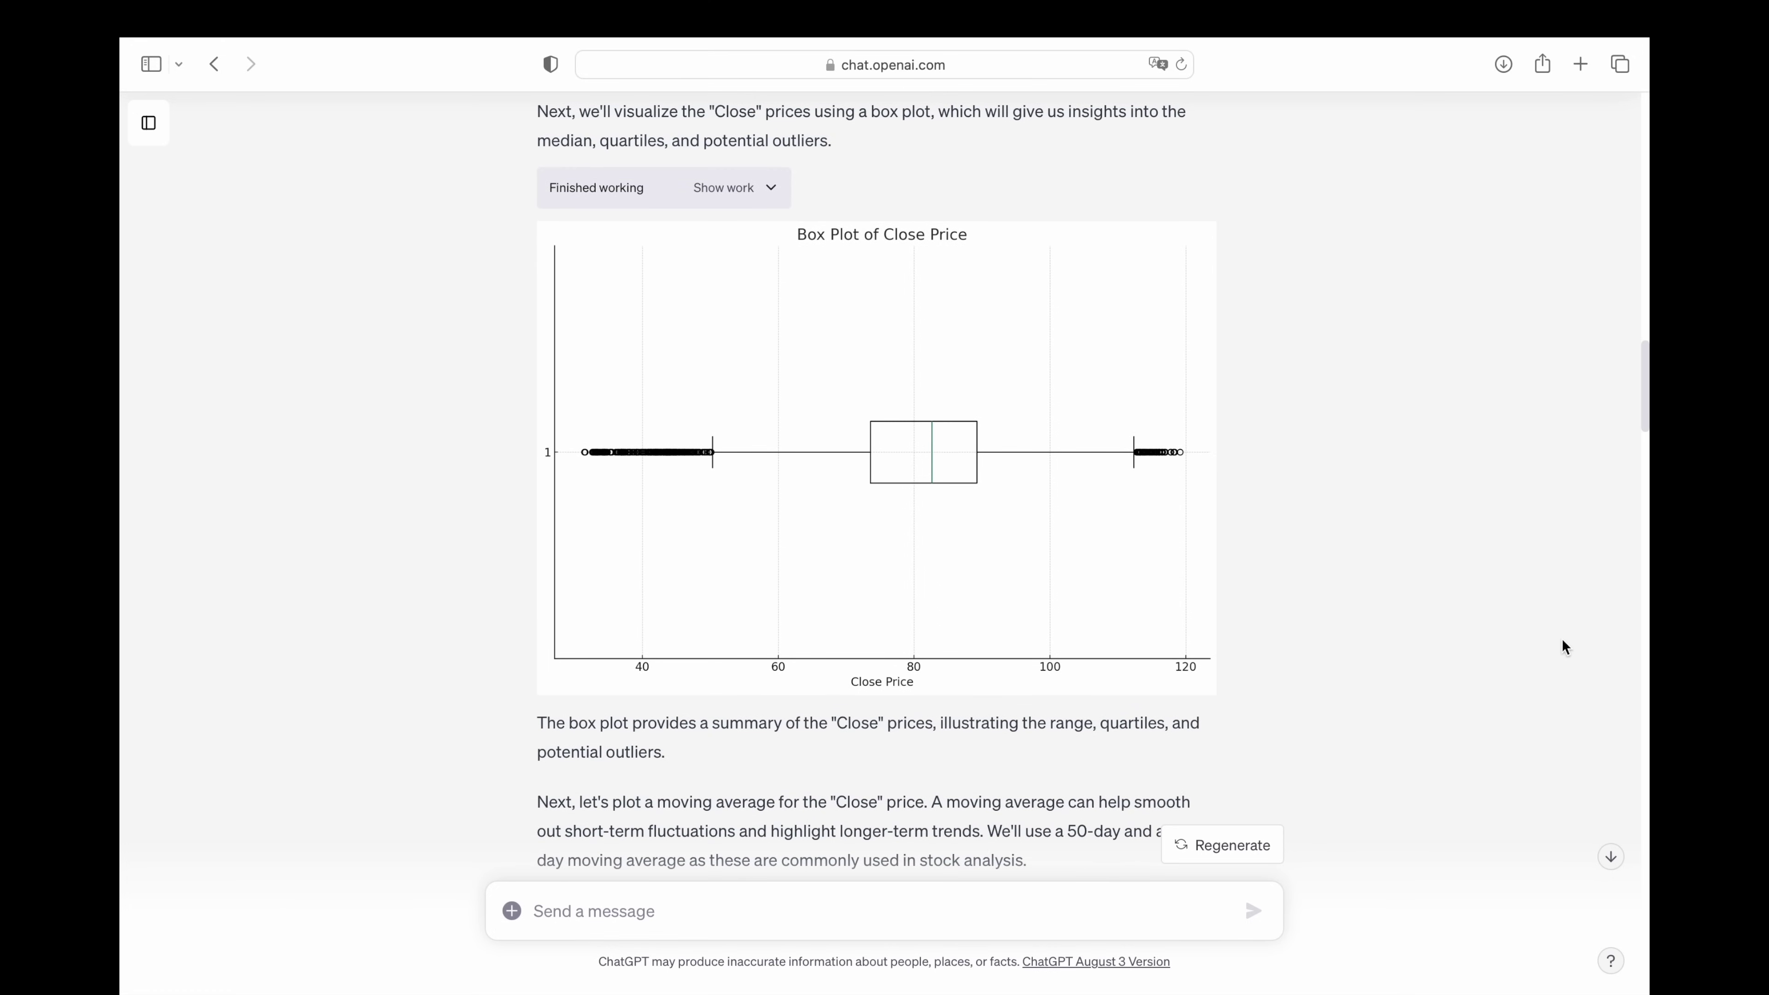
scroll(1561, 640, down, 10)
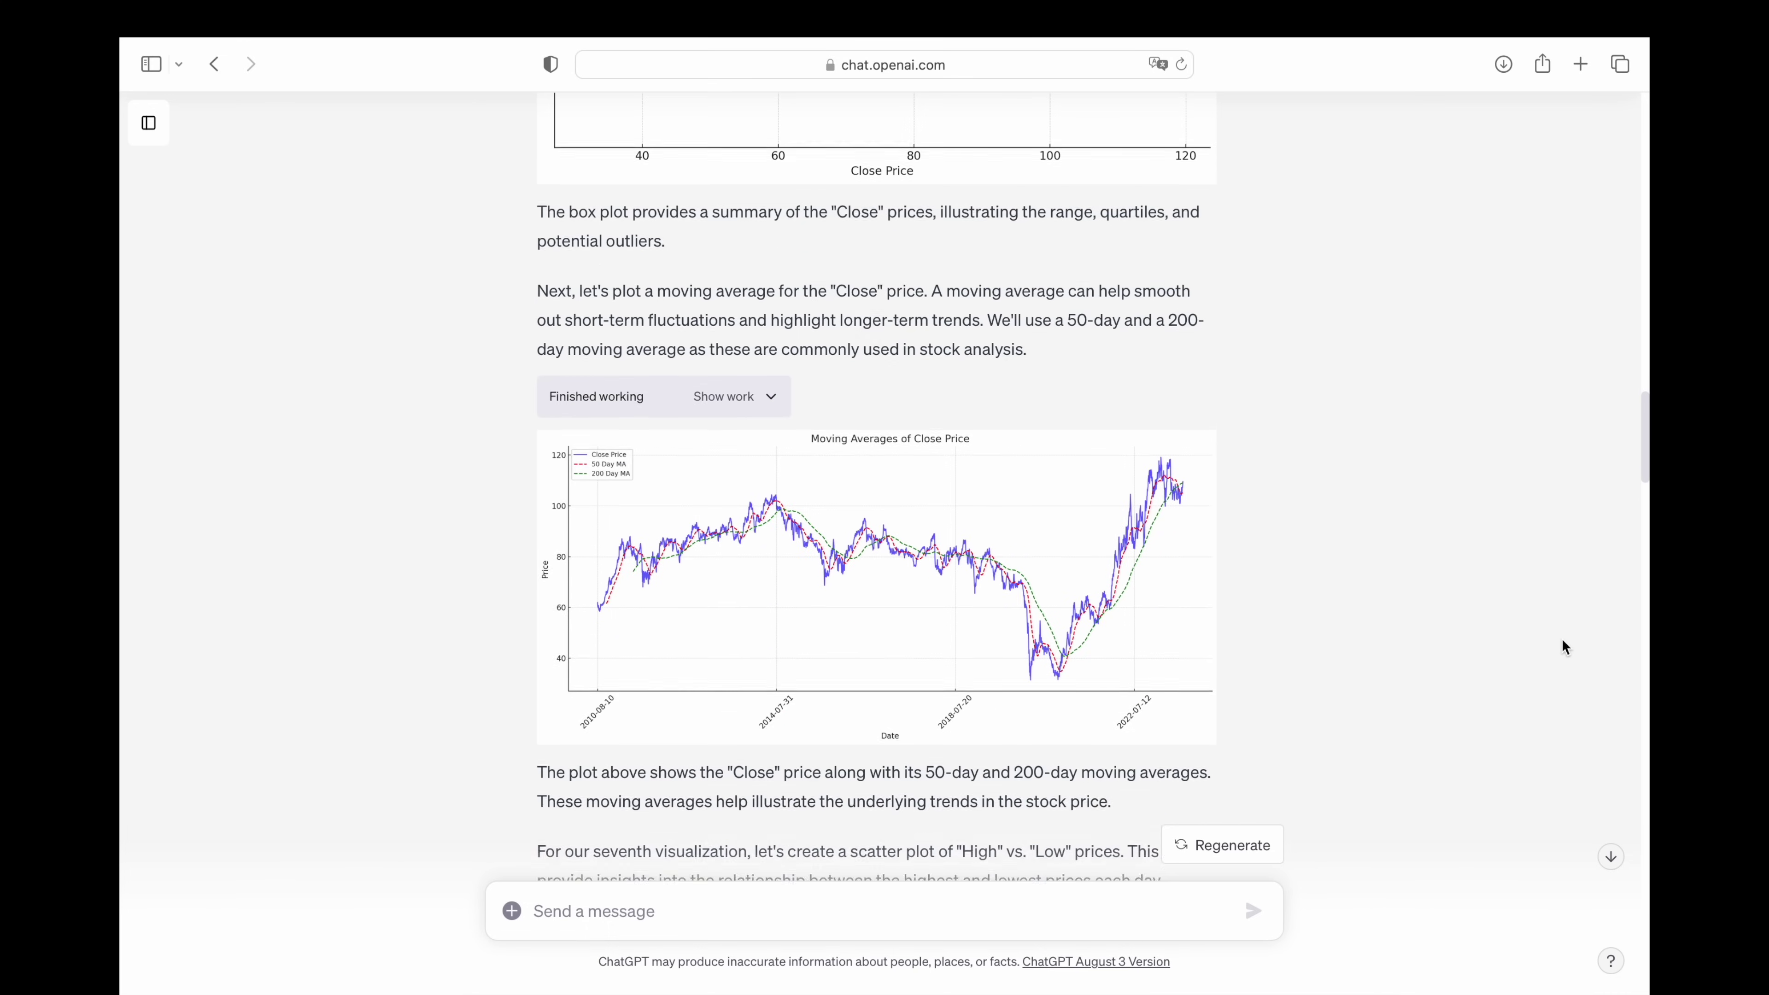
scroll(1561, 639, down, 1)
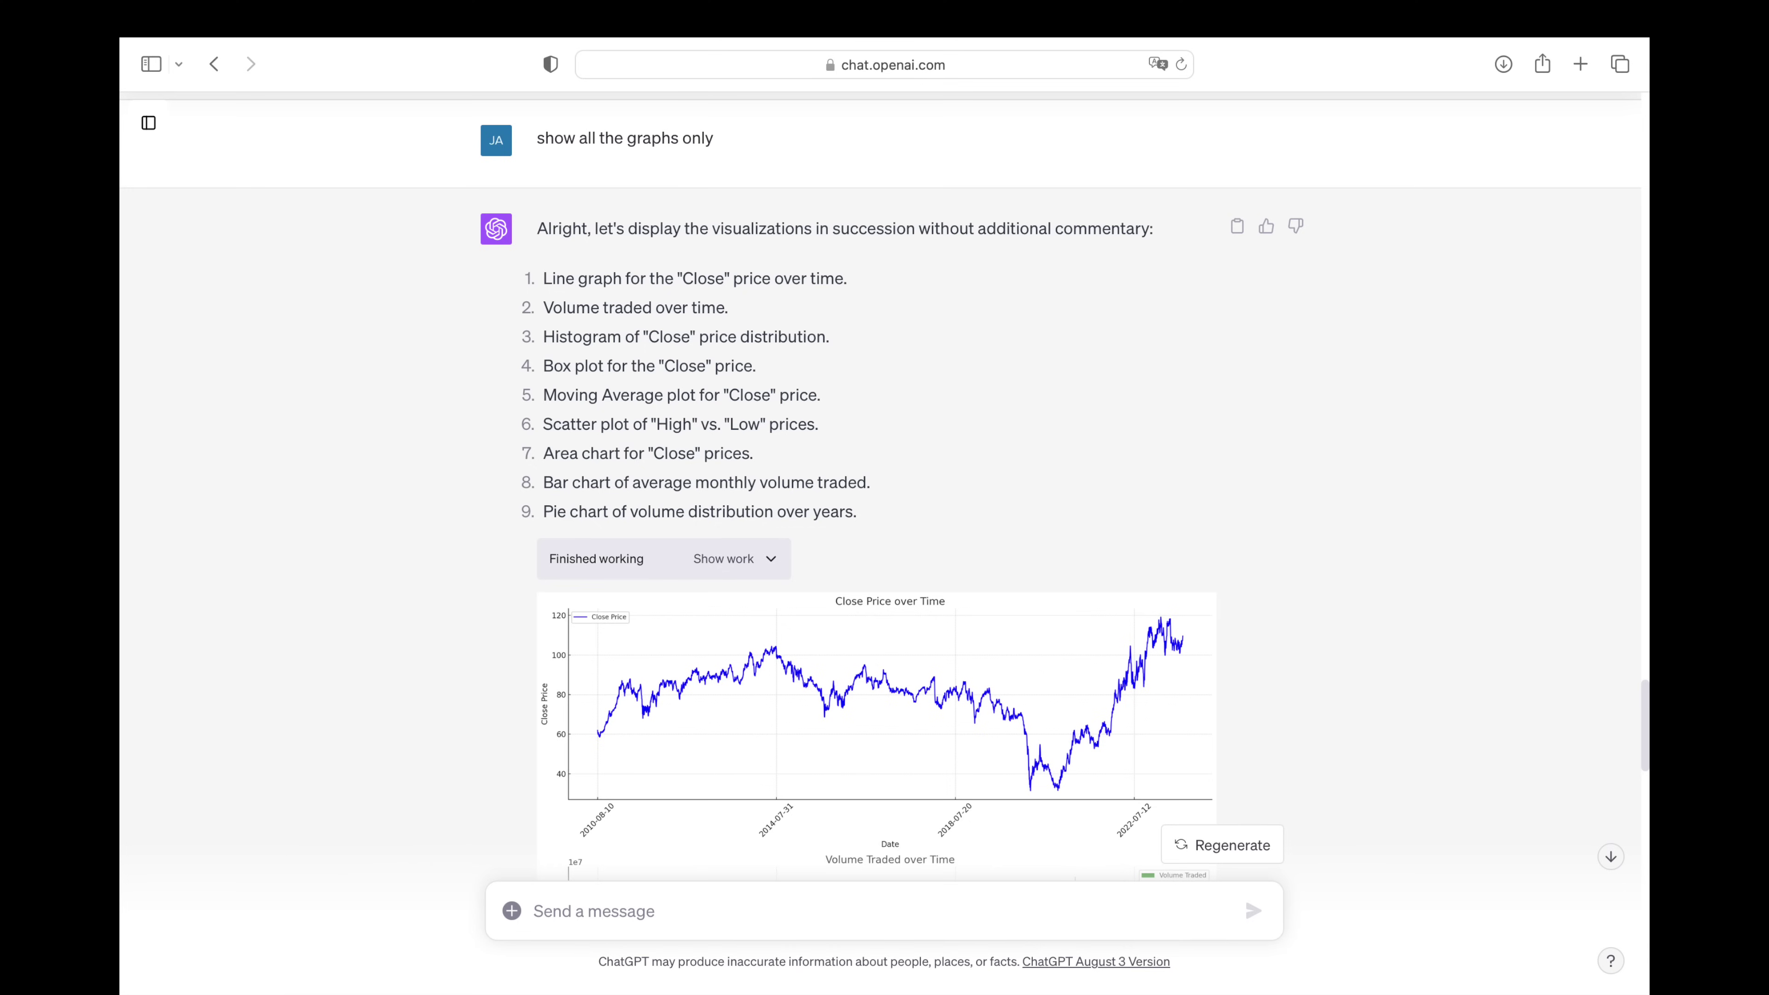
Step: Find the Volume Traded over Time chart and save its image to Downloads
scroll(1563, 645, down, 7)
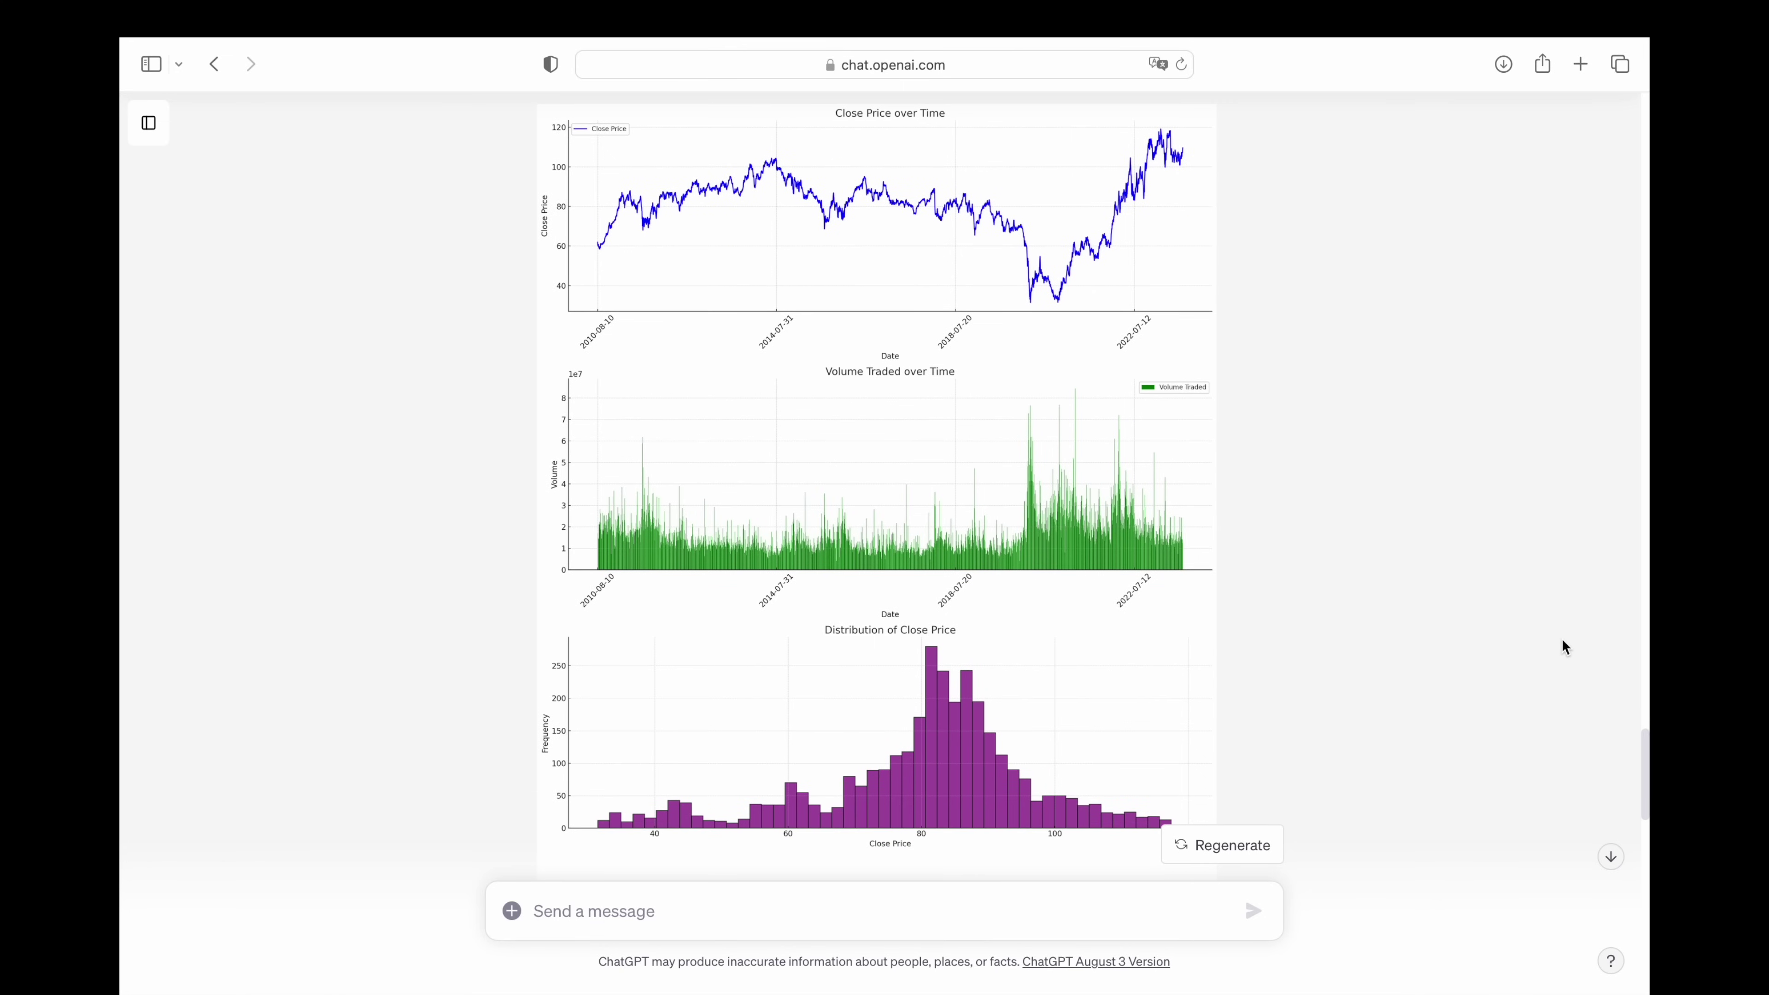
scroll(1562, 641, down, 6)
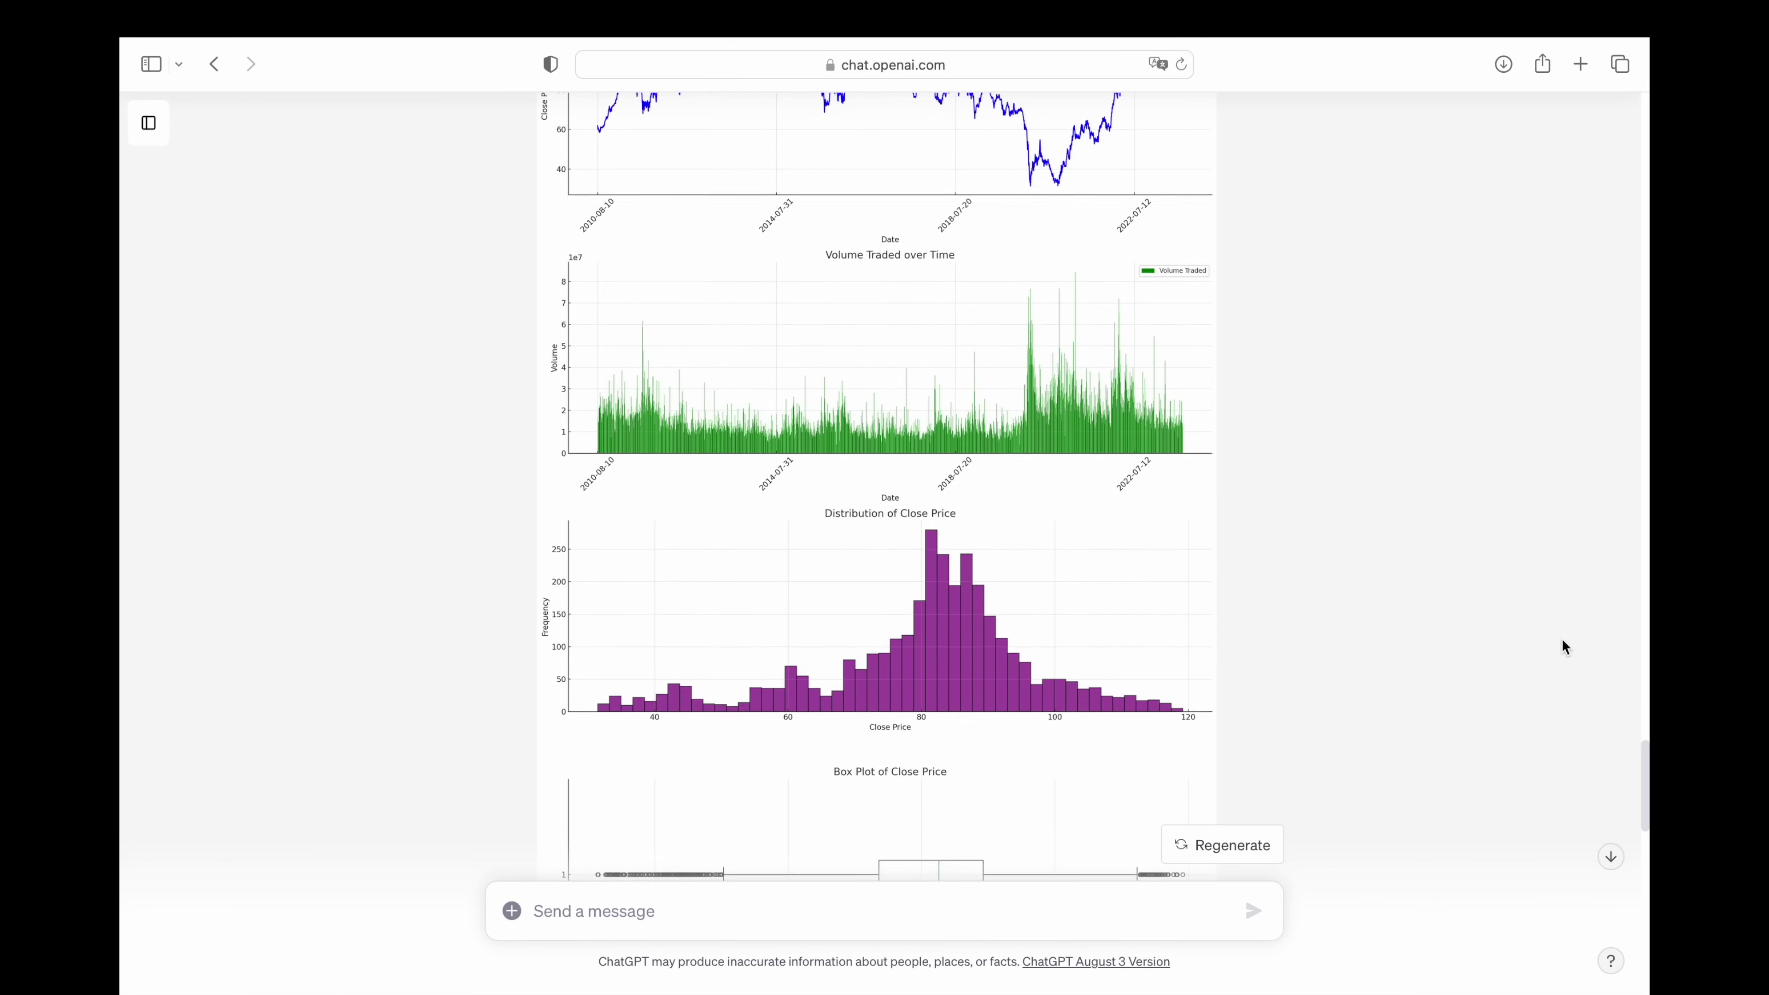
scroll(1562, 640, down, 10)
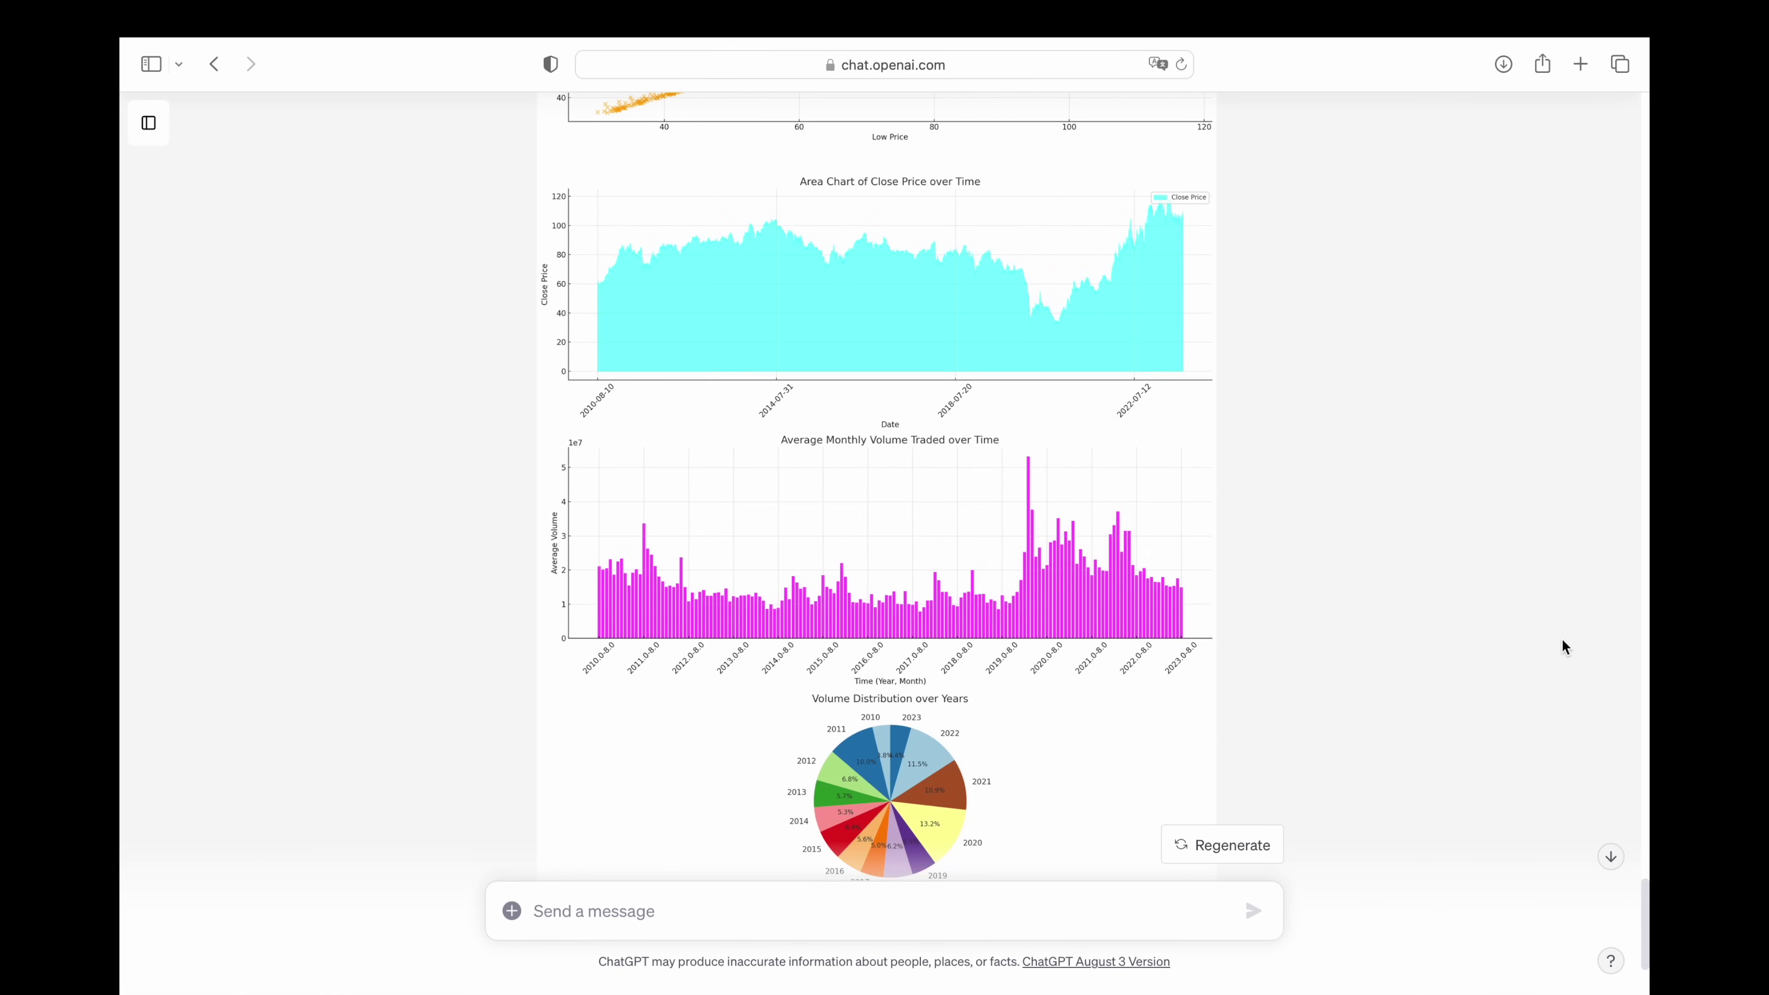
scroll(911, 493, up, 20)
right_click(910, 493)
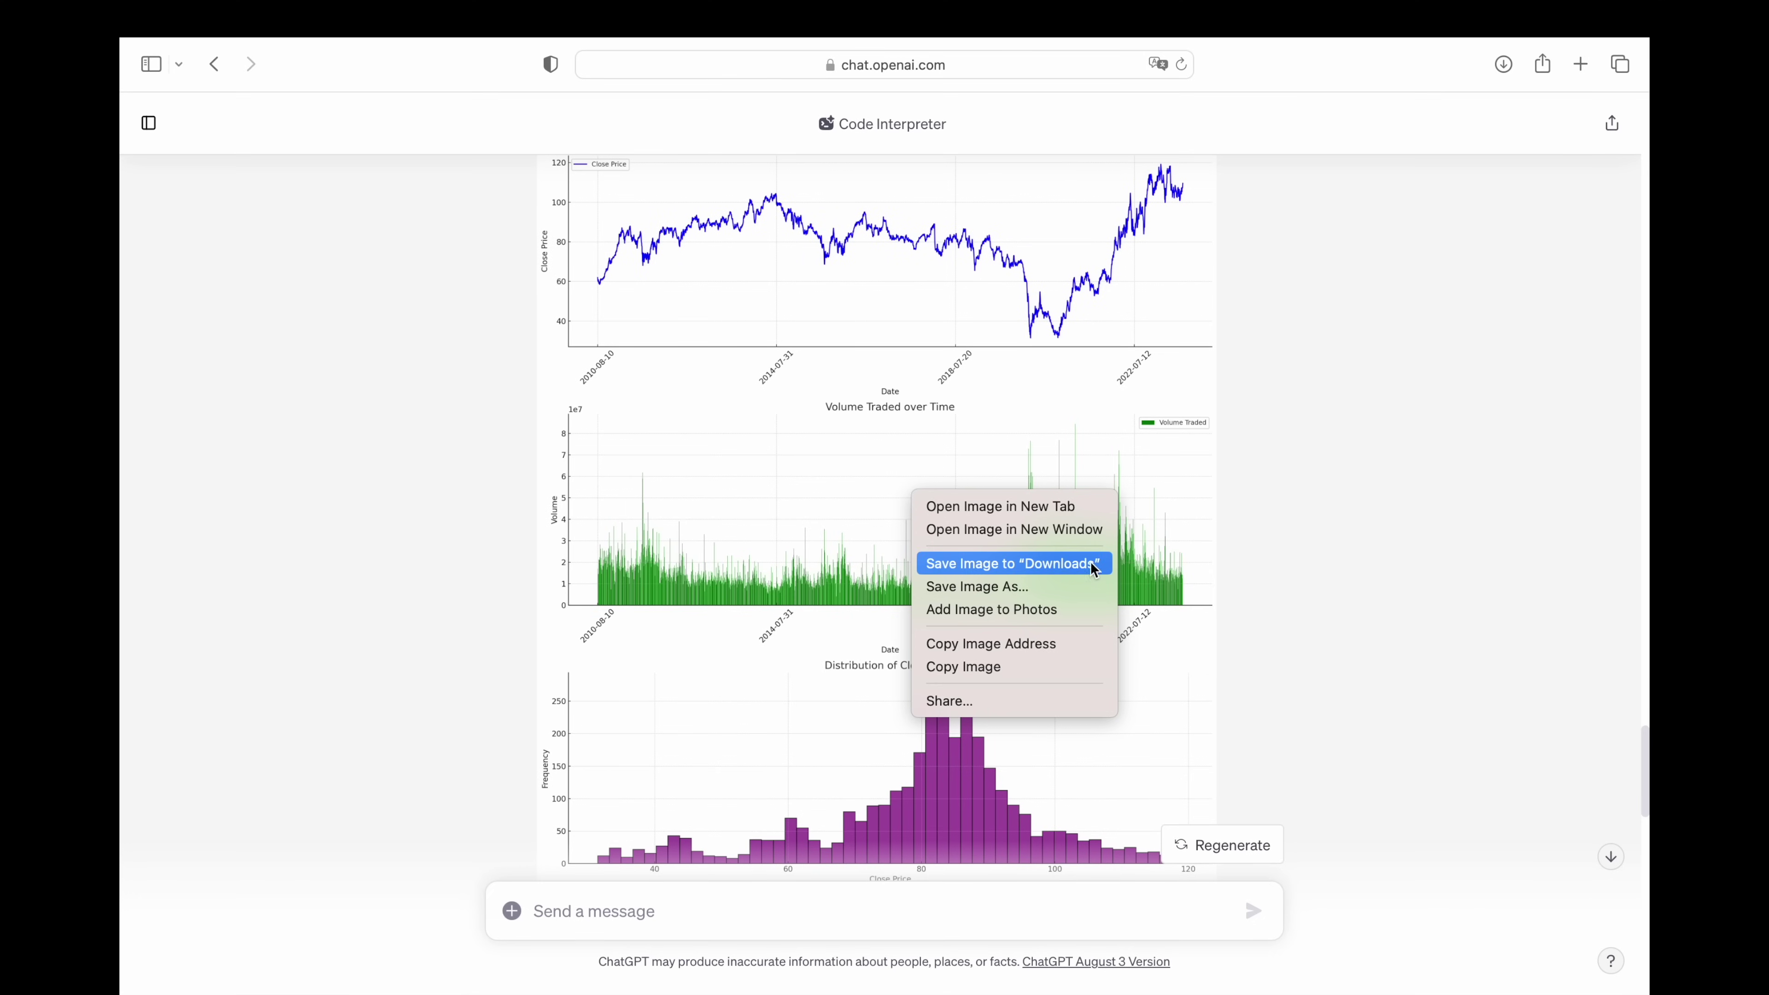
click(1062, 566)
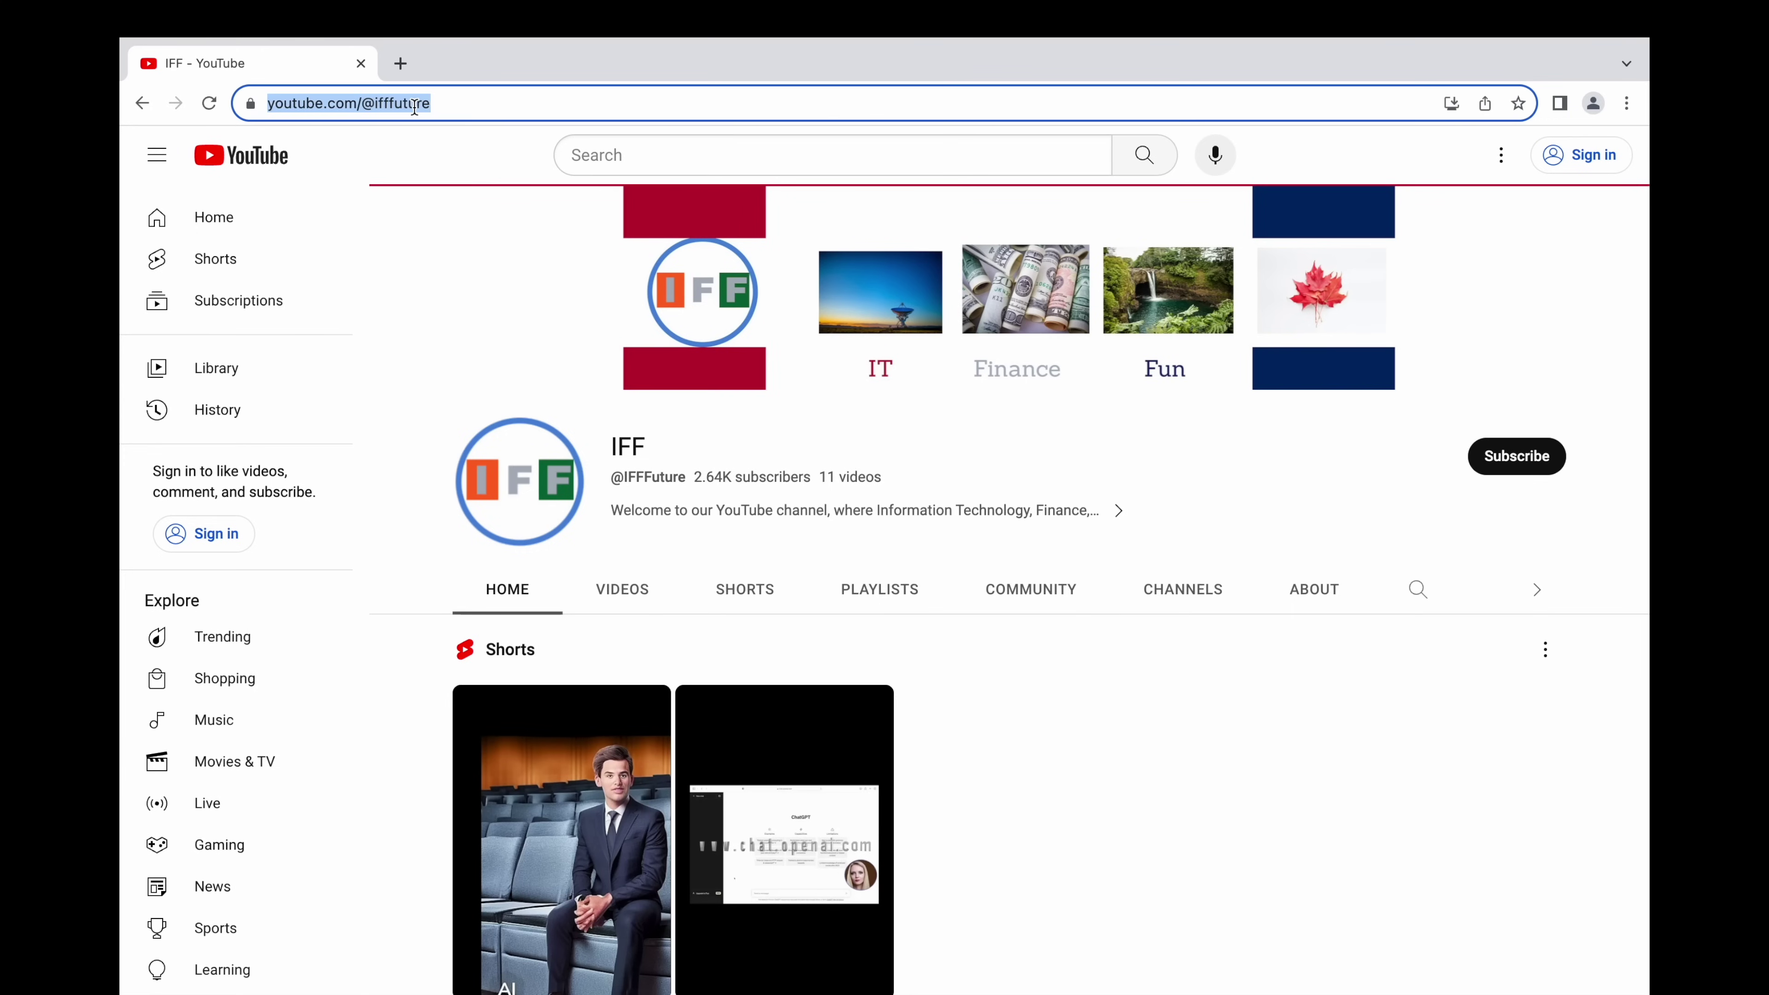
text(www.)
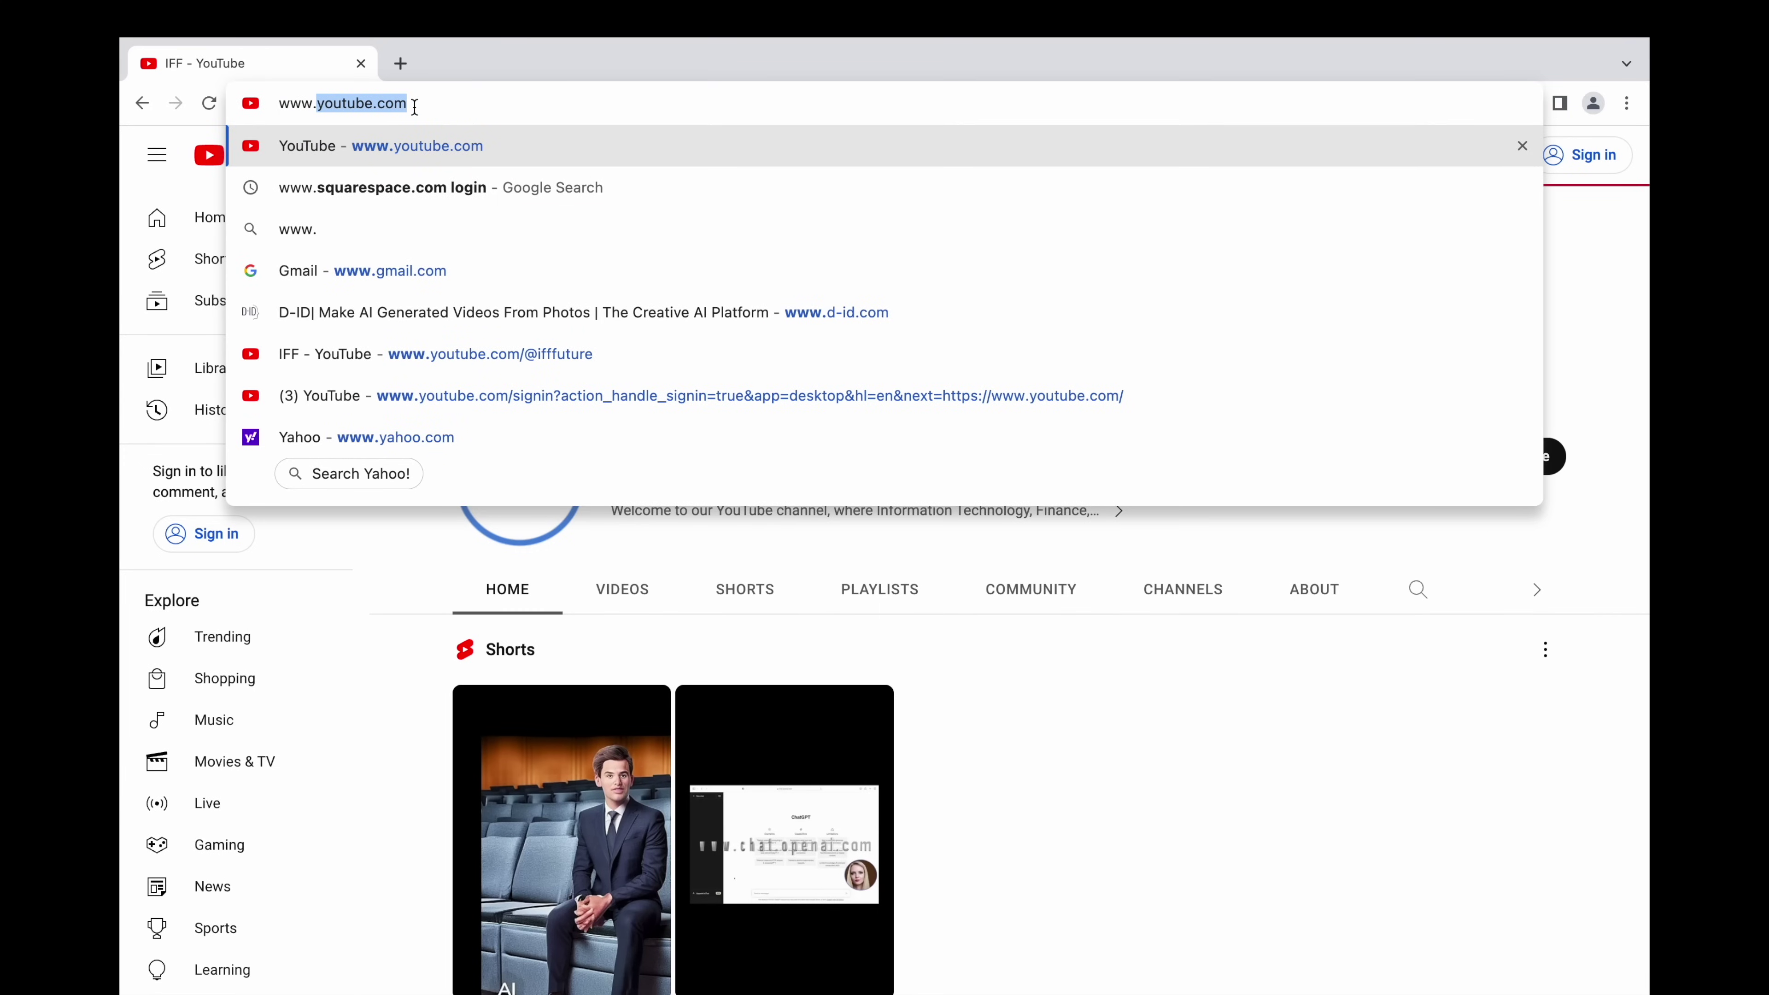
text(fina)
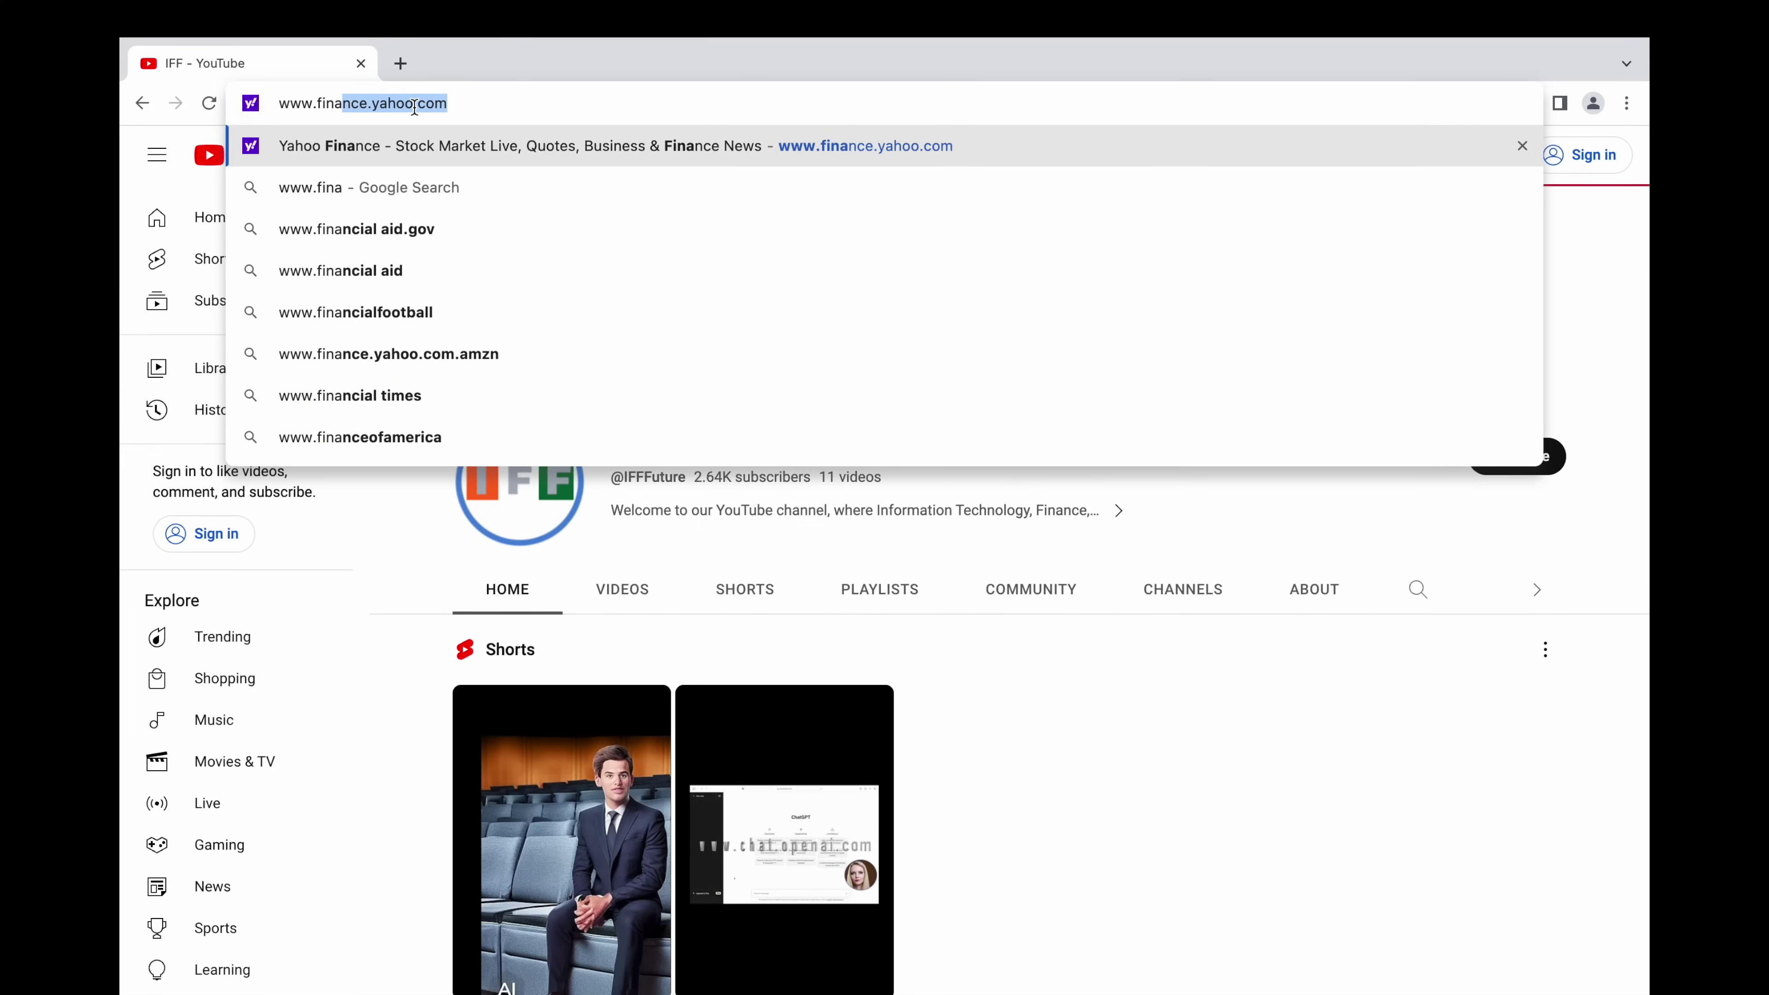
text(nce.yahoo.co)
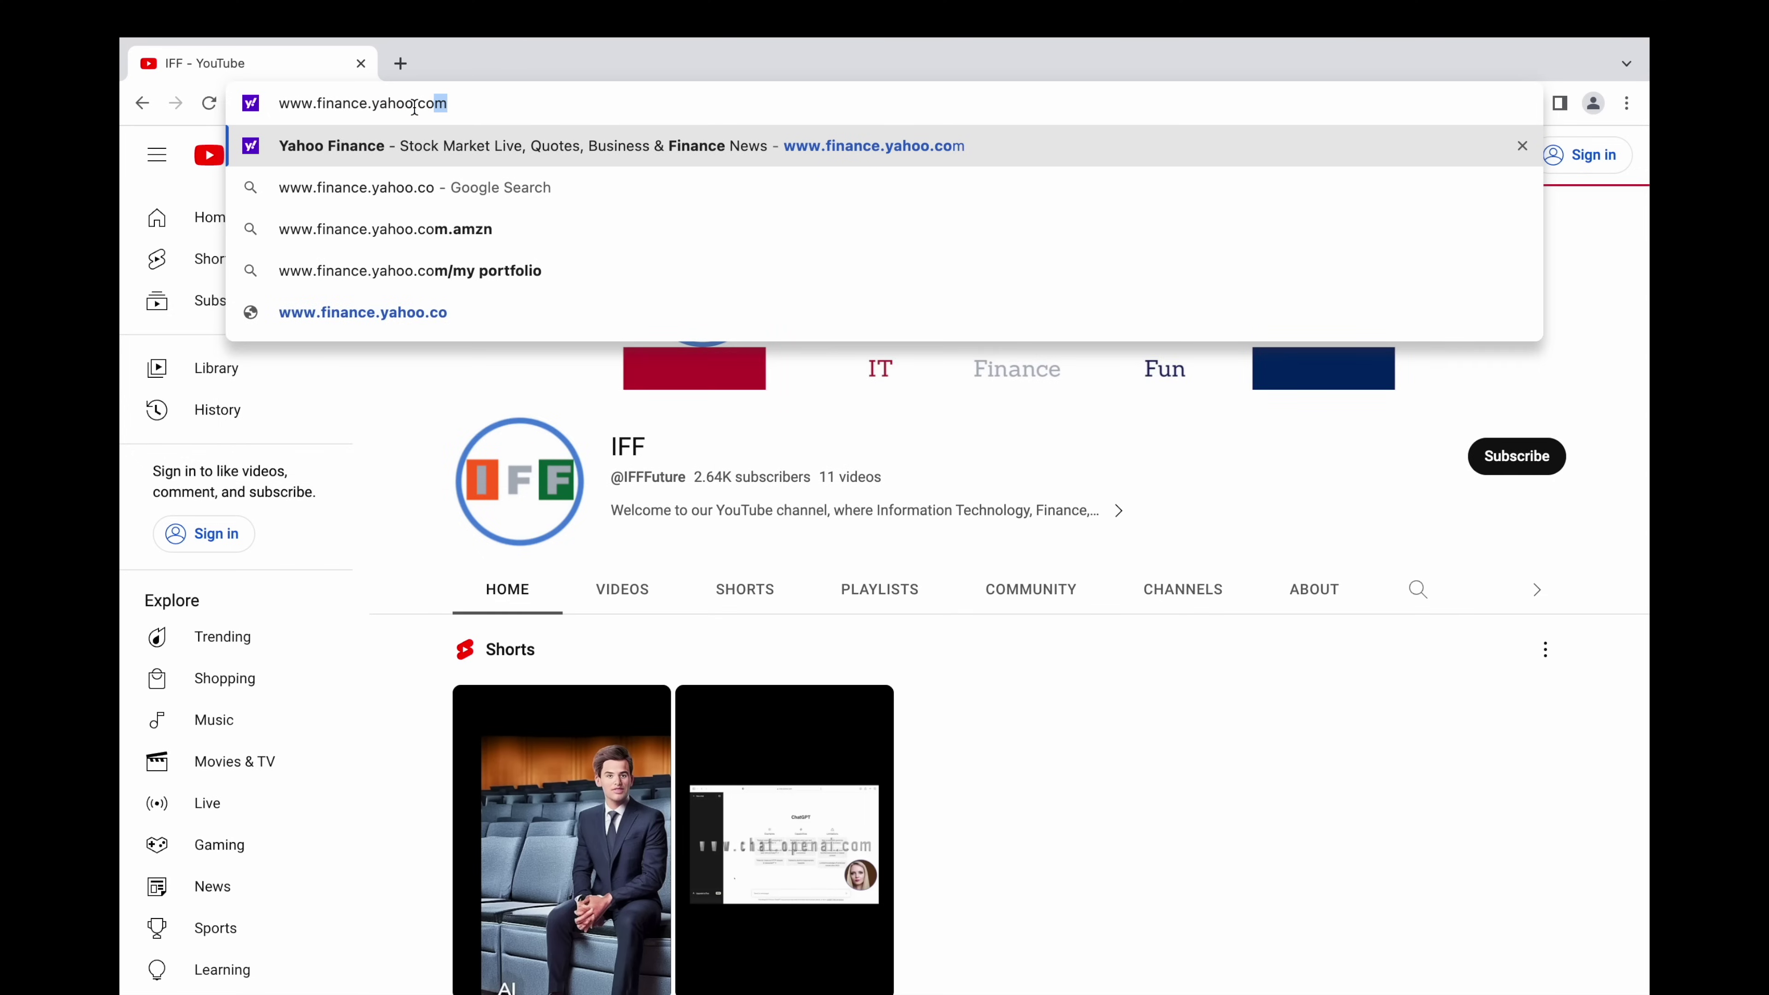
key(Return)
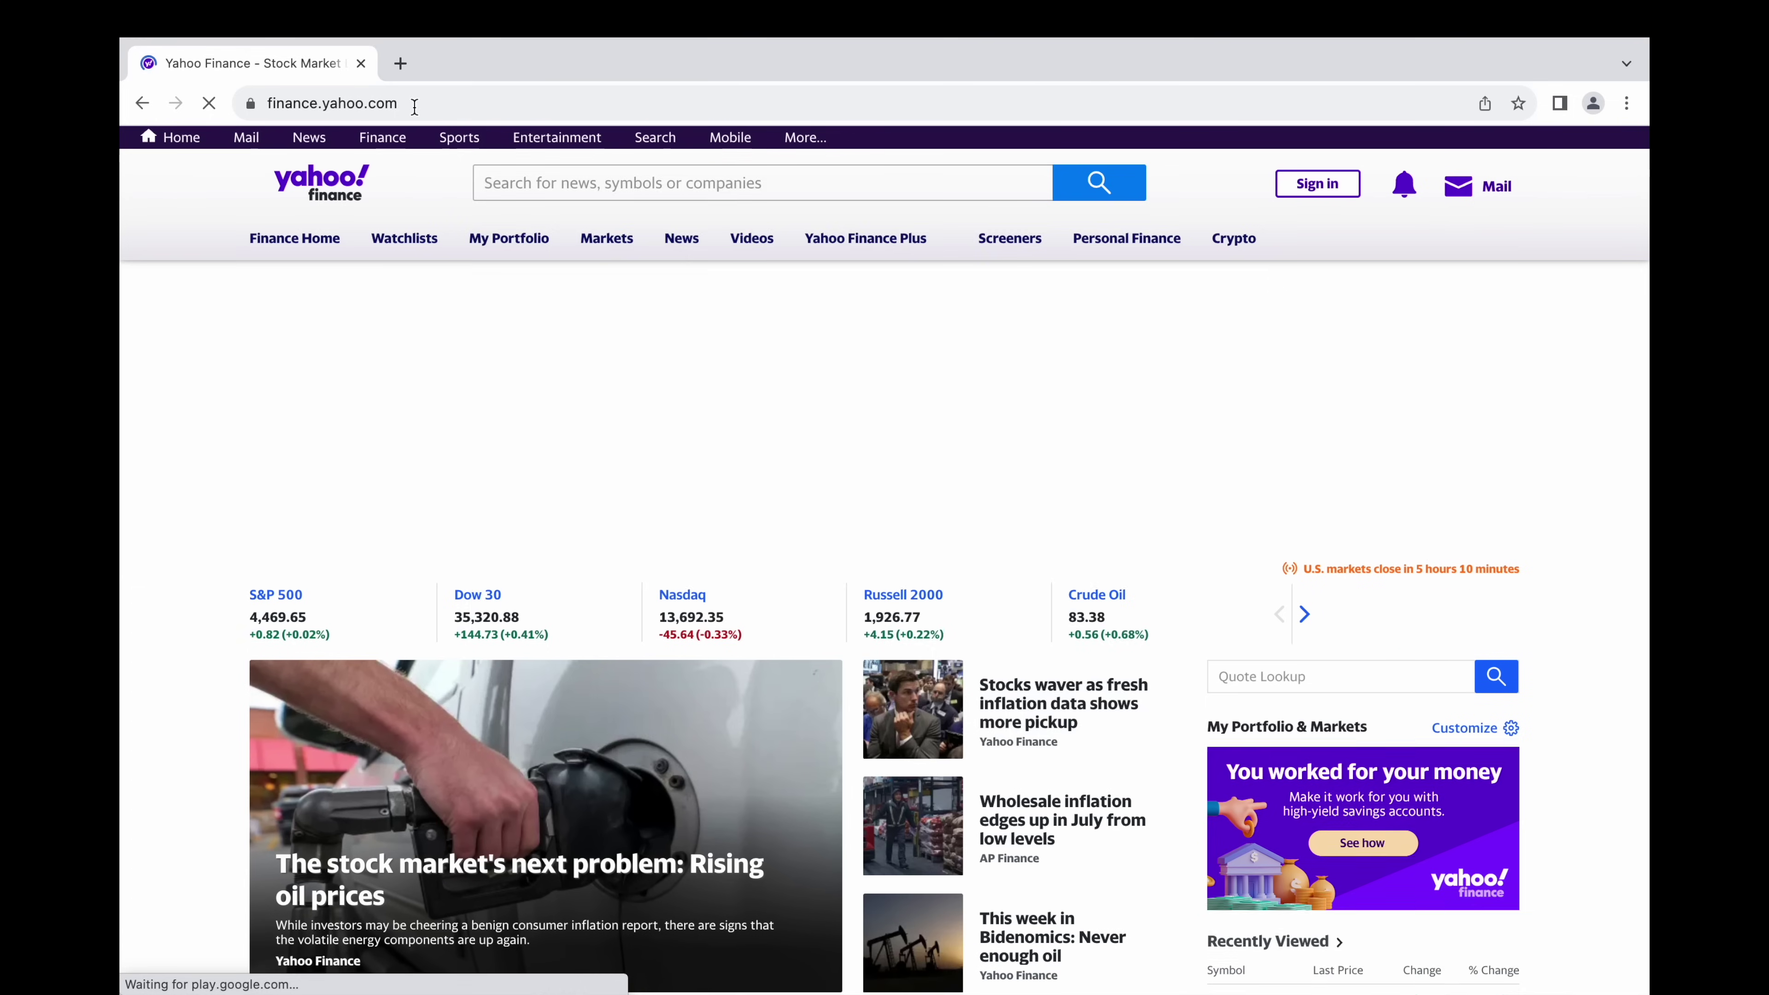
click(516, 182)
Step: Open the Exxon Mobil (XOM) page and set the date range to 2010–2023
text(exxon mobil)
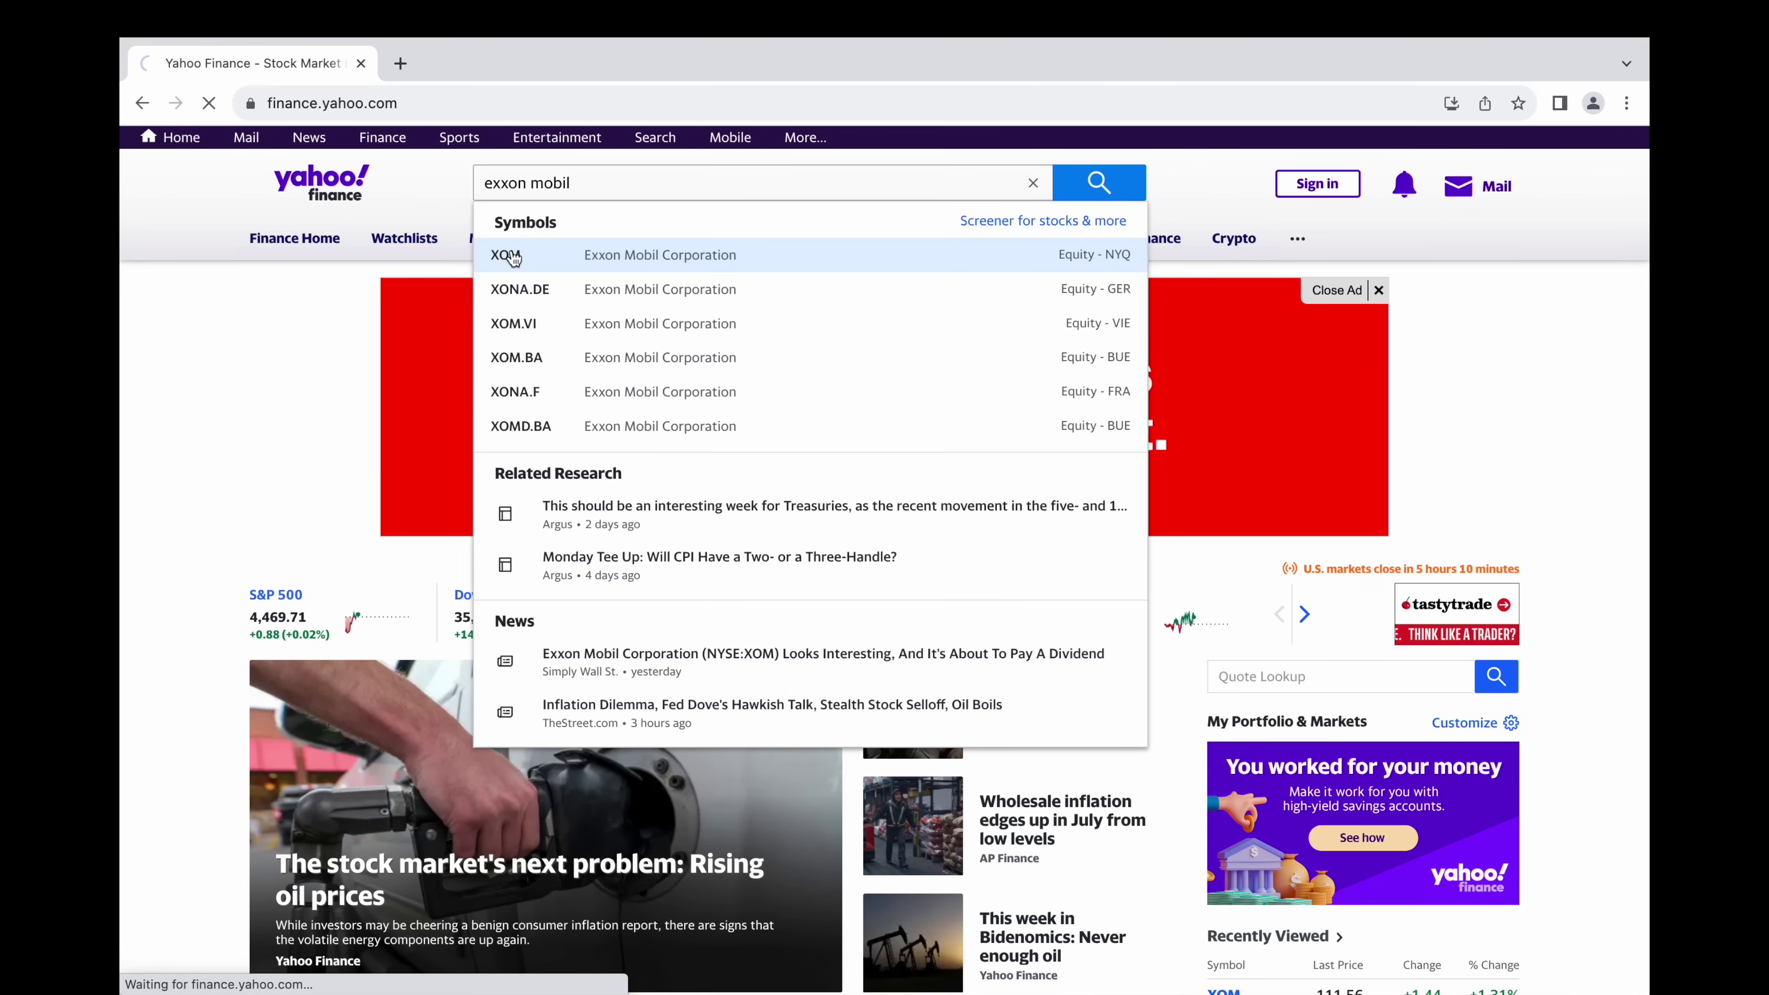
click(513, 252)
click(810, 690)
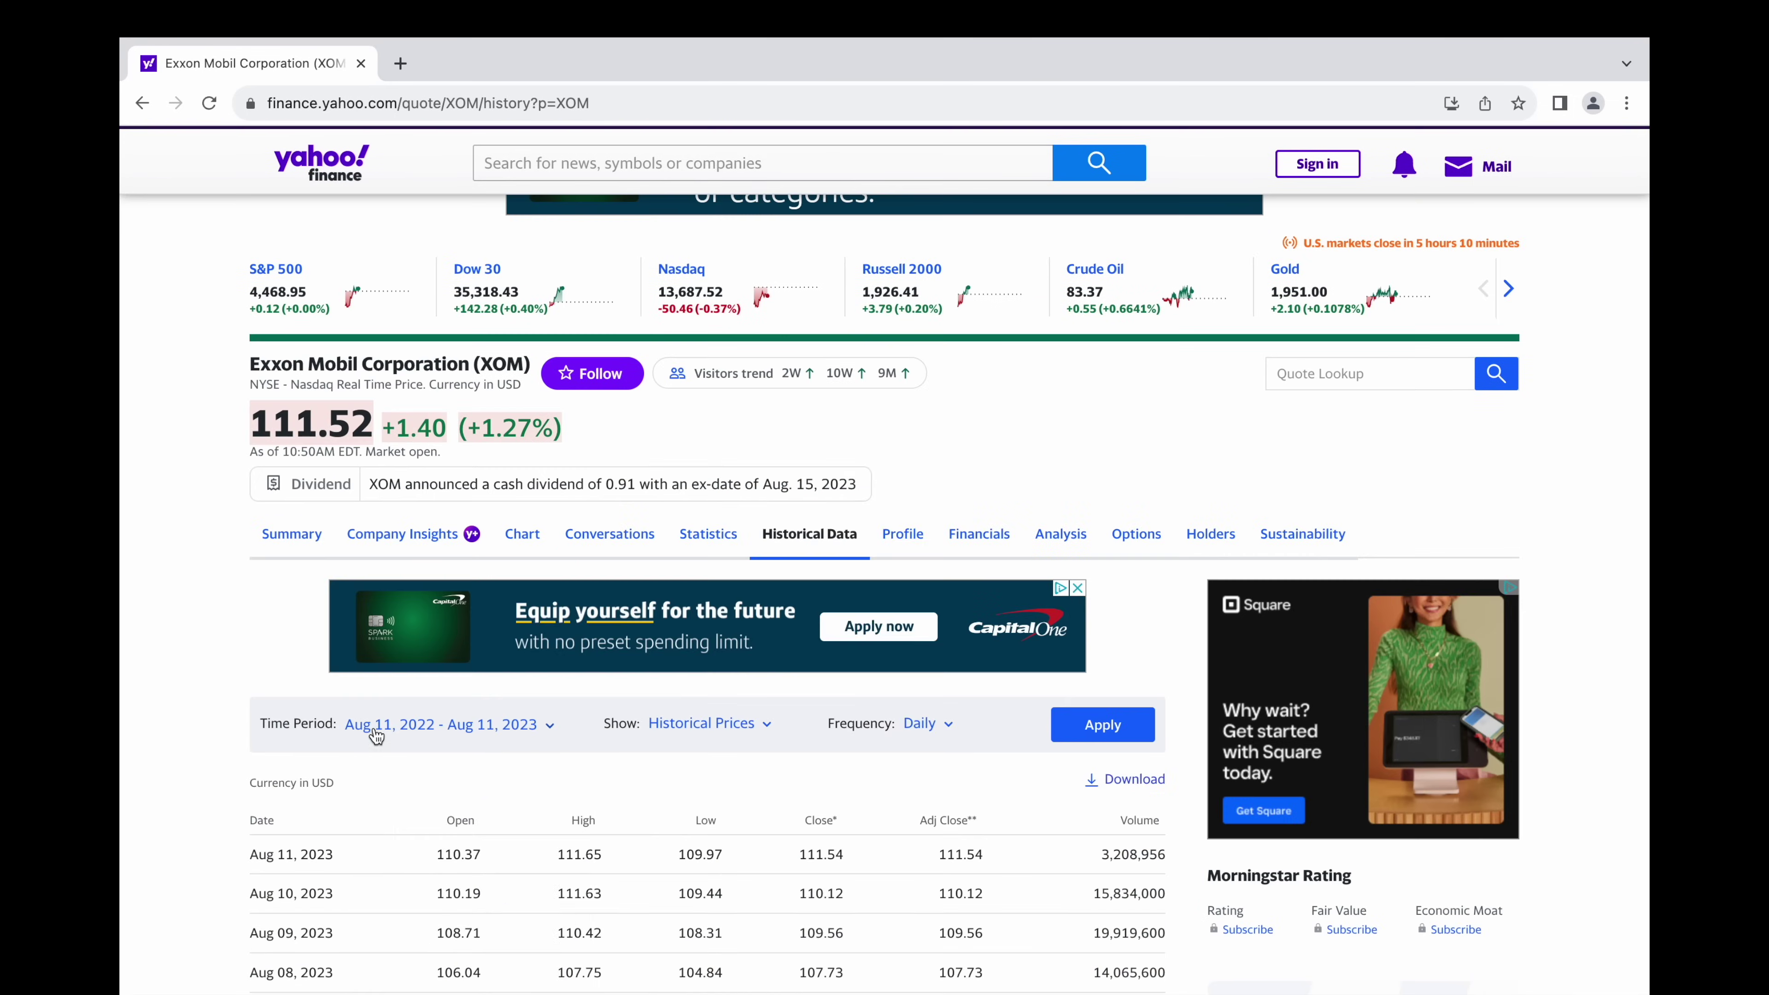
click(374, 728)
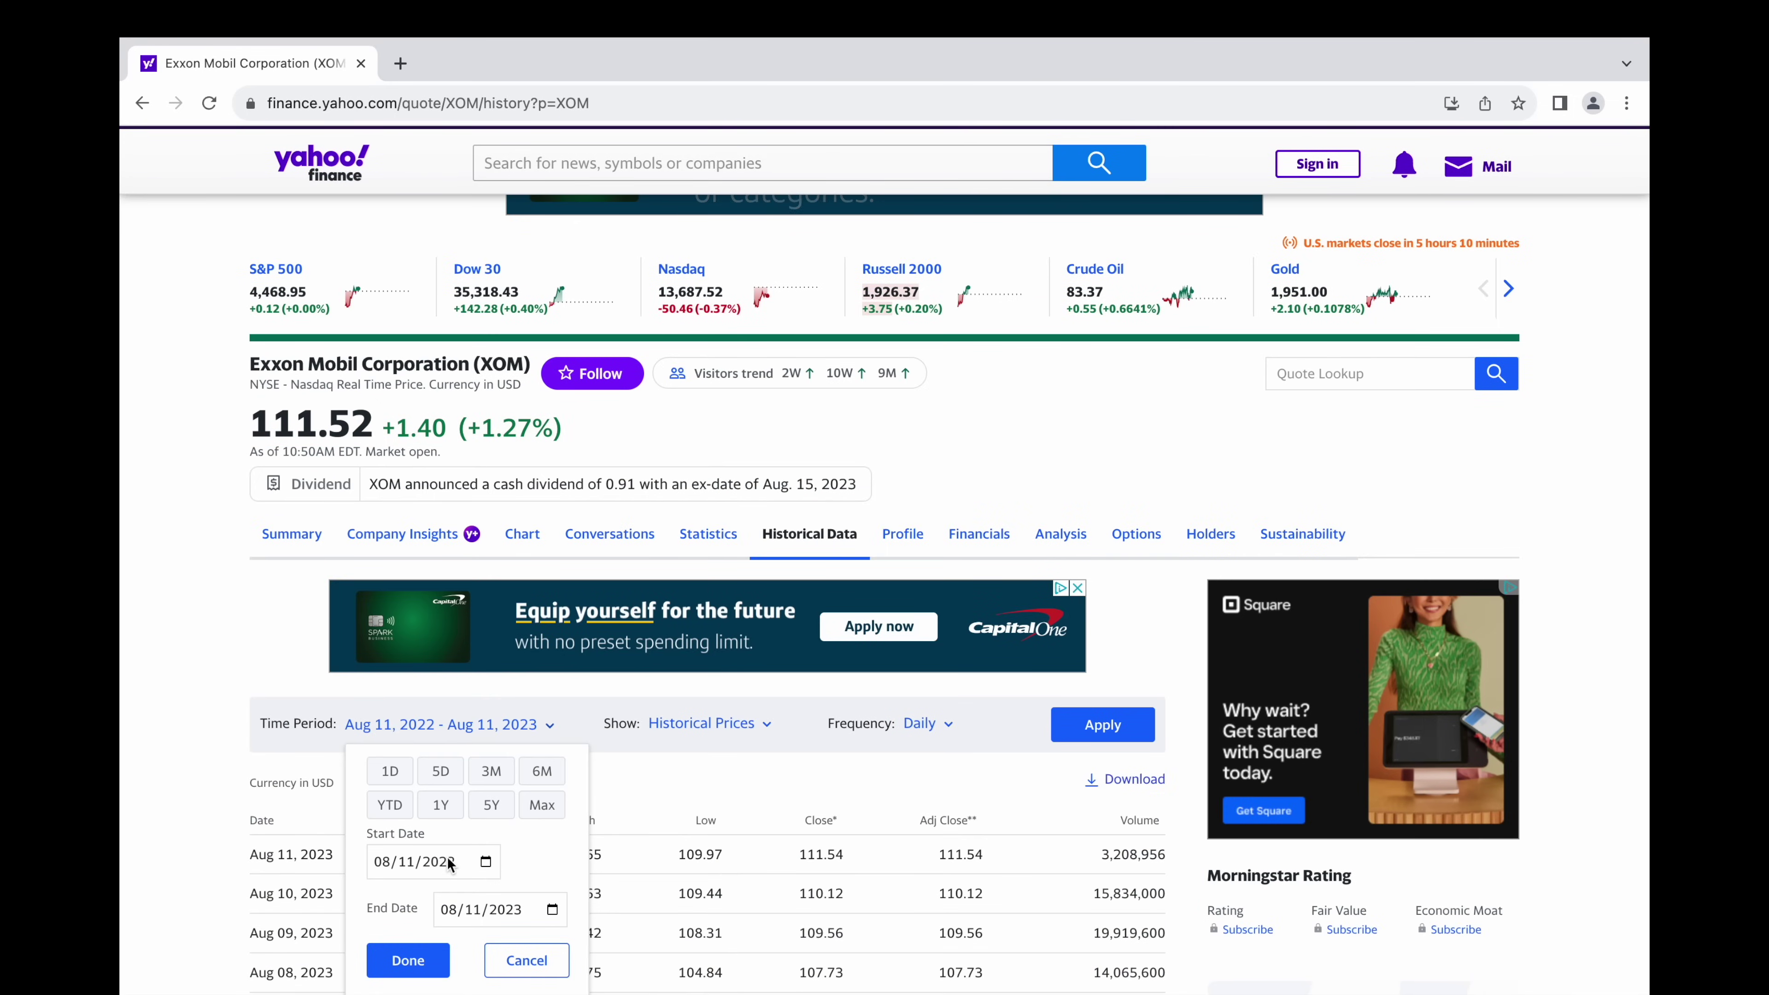
text(2010)
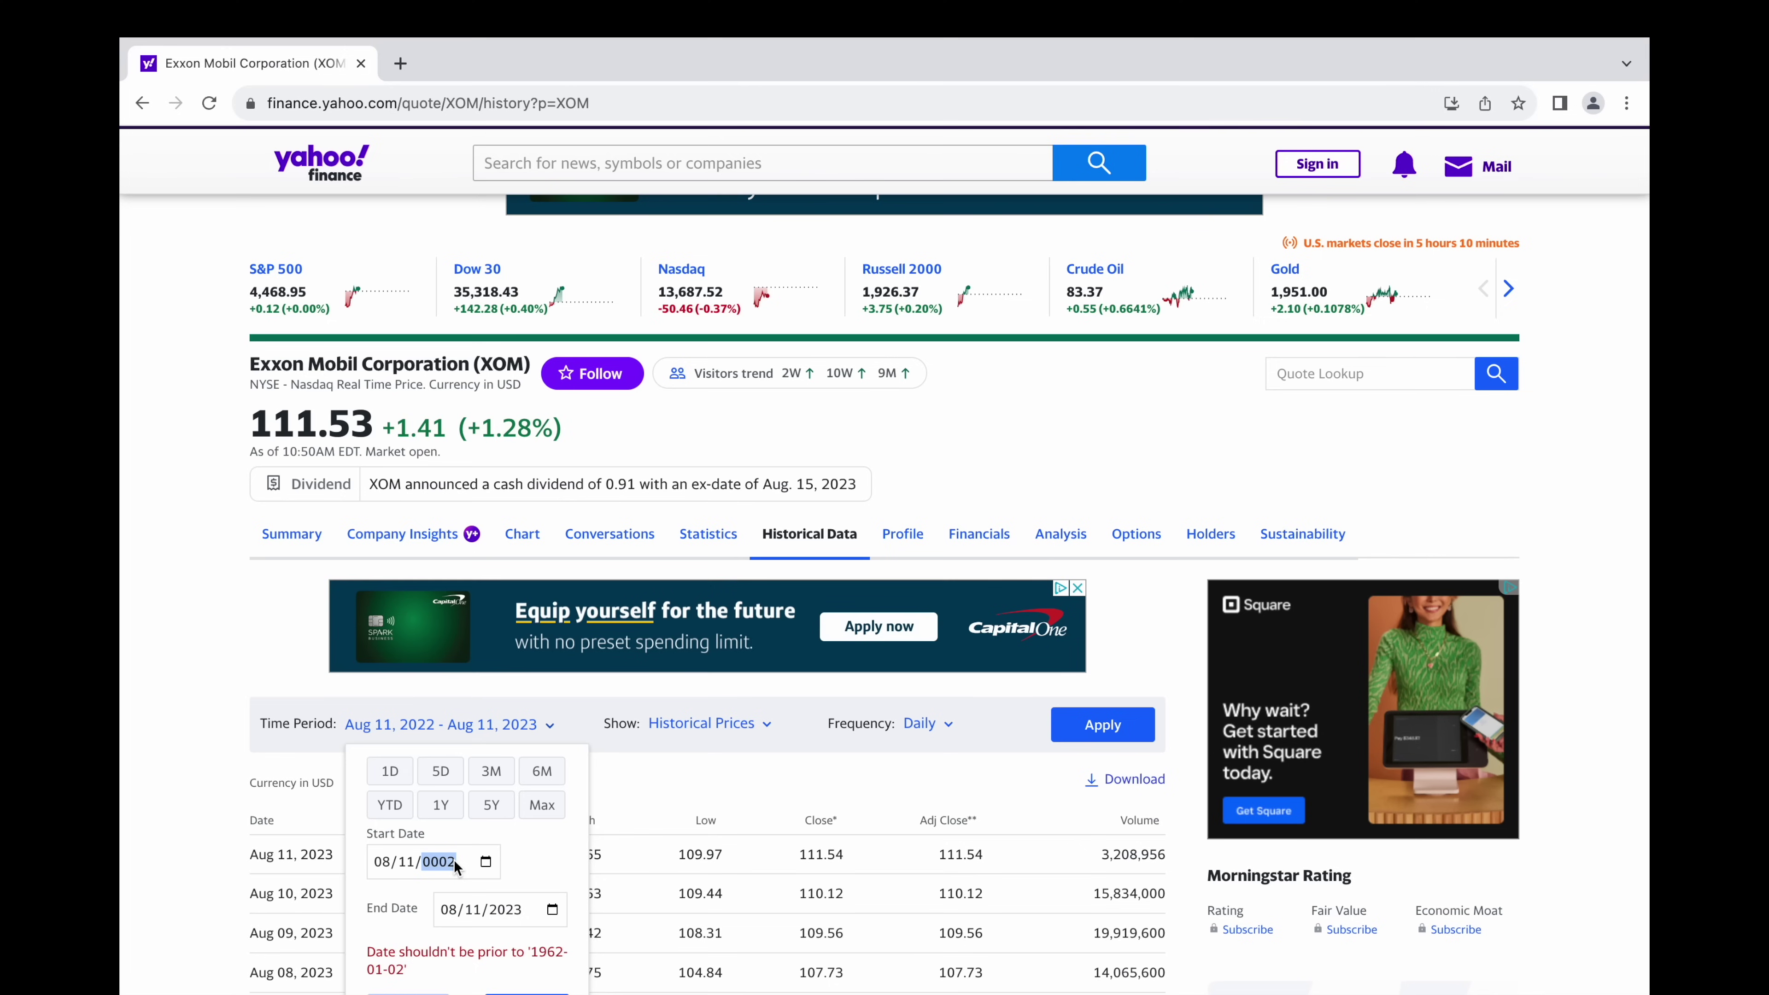
click(407, 960)
Step: Keep Historical Prices at Daily frequency and download the data as a CSV
click(766, 724)
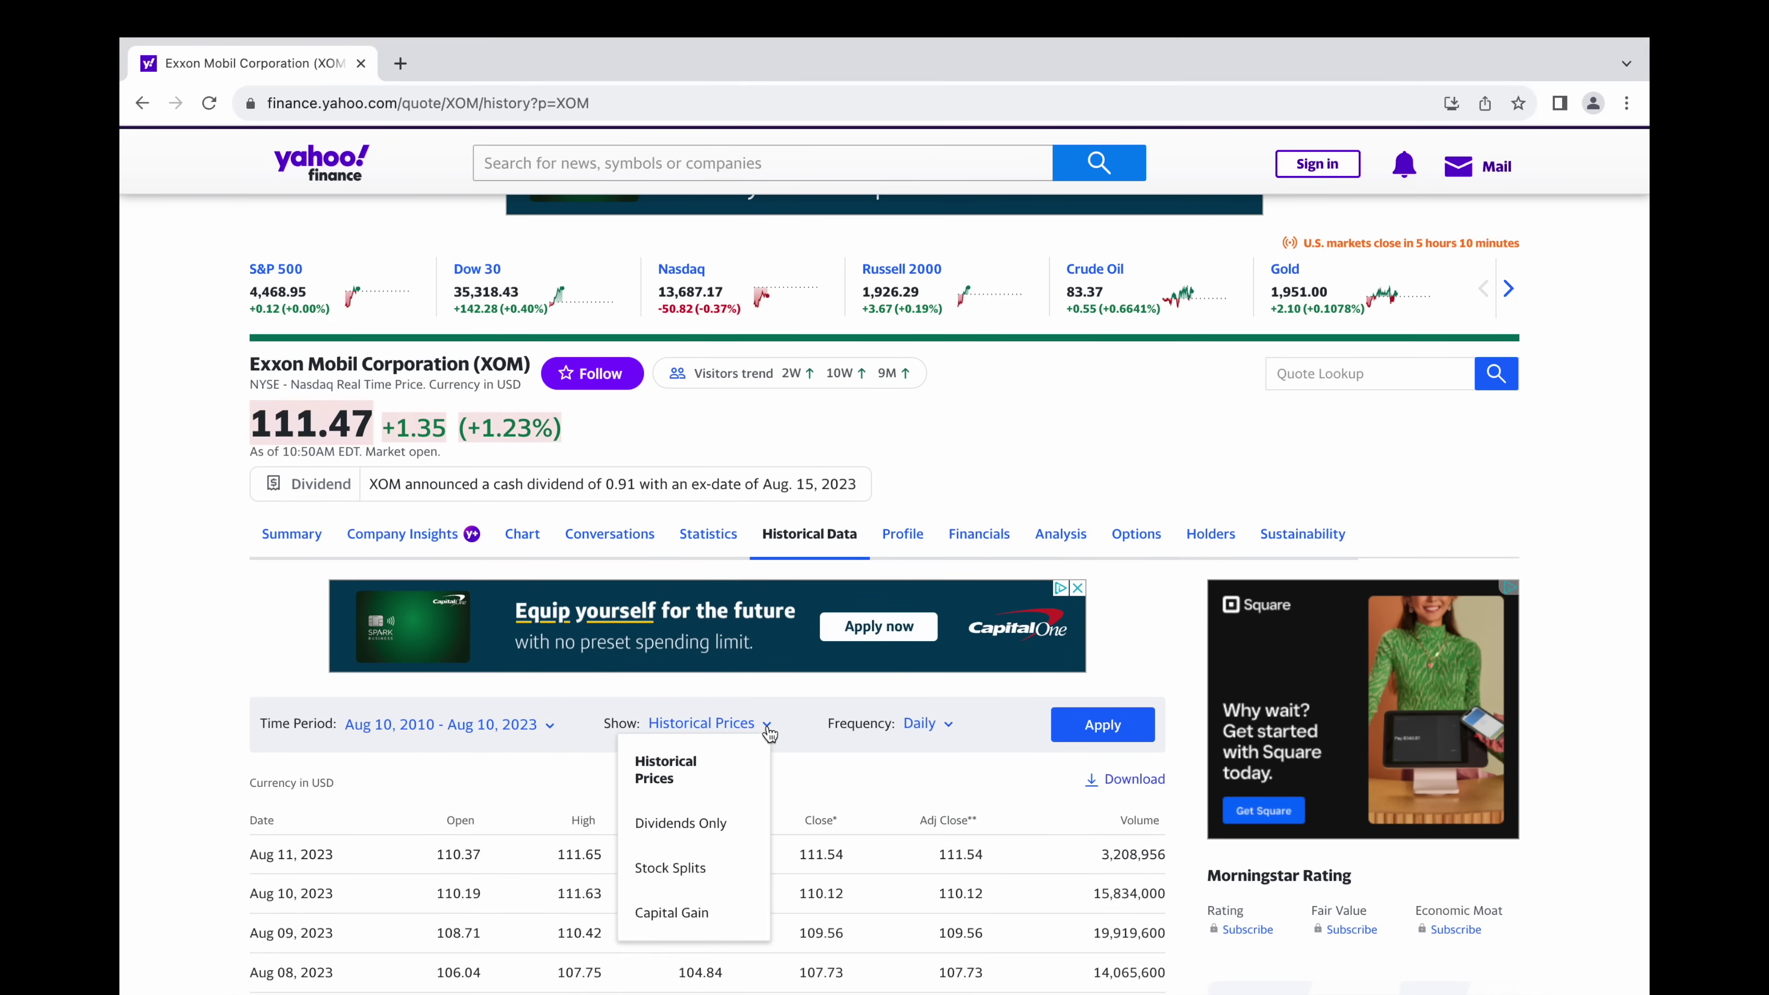
click(730, 758)
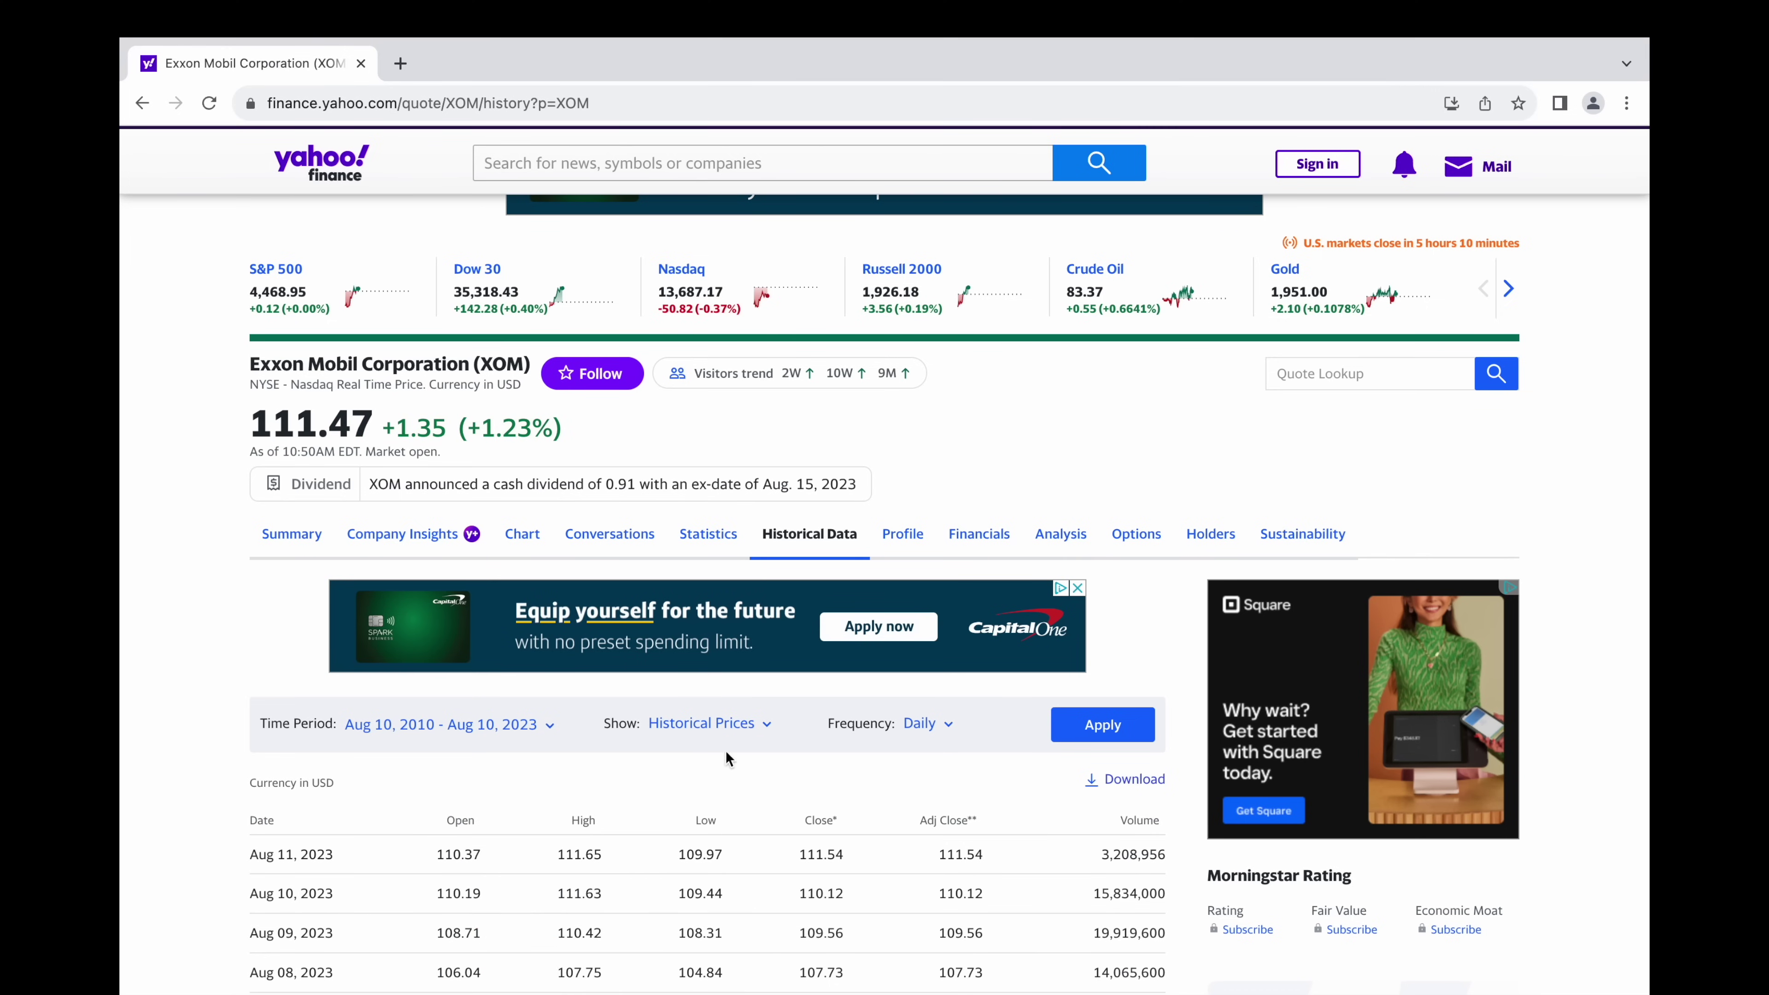
click(949, 728)
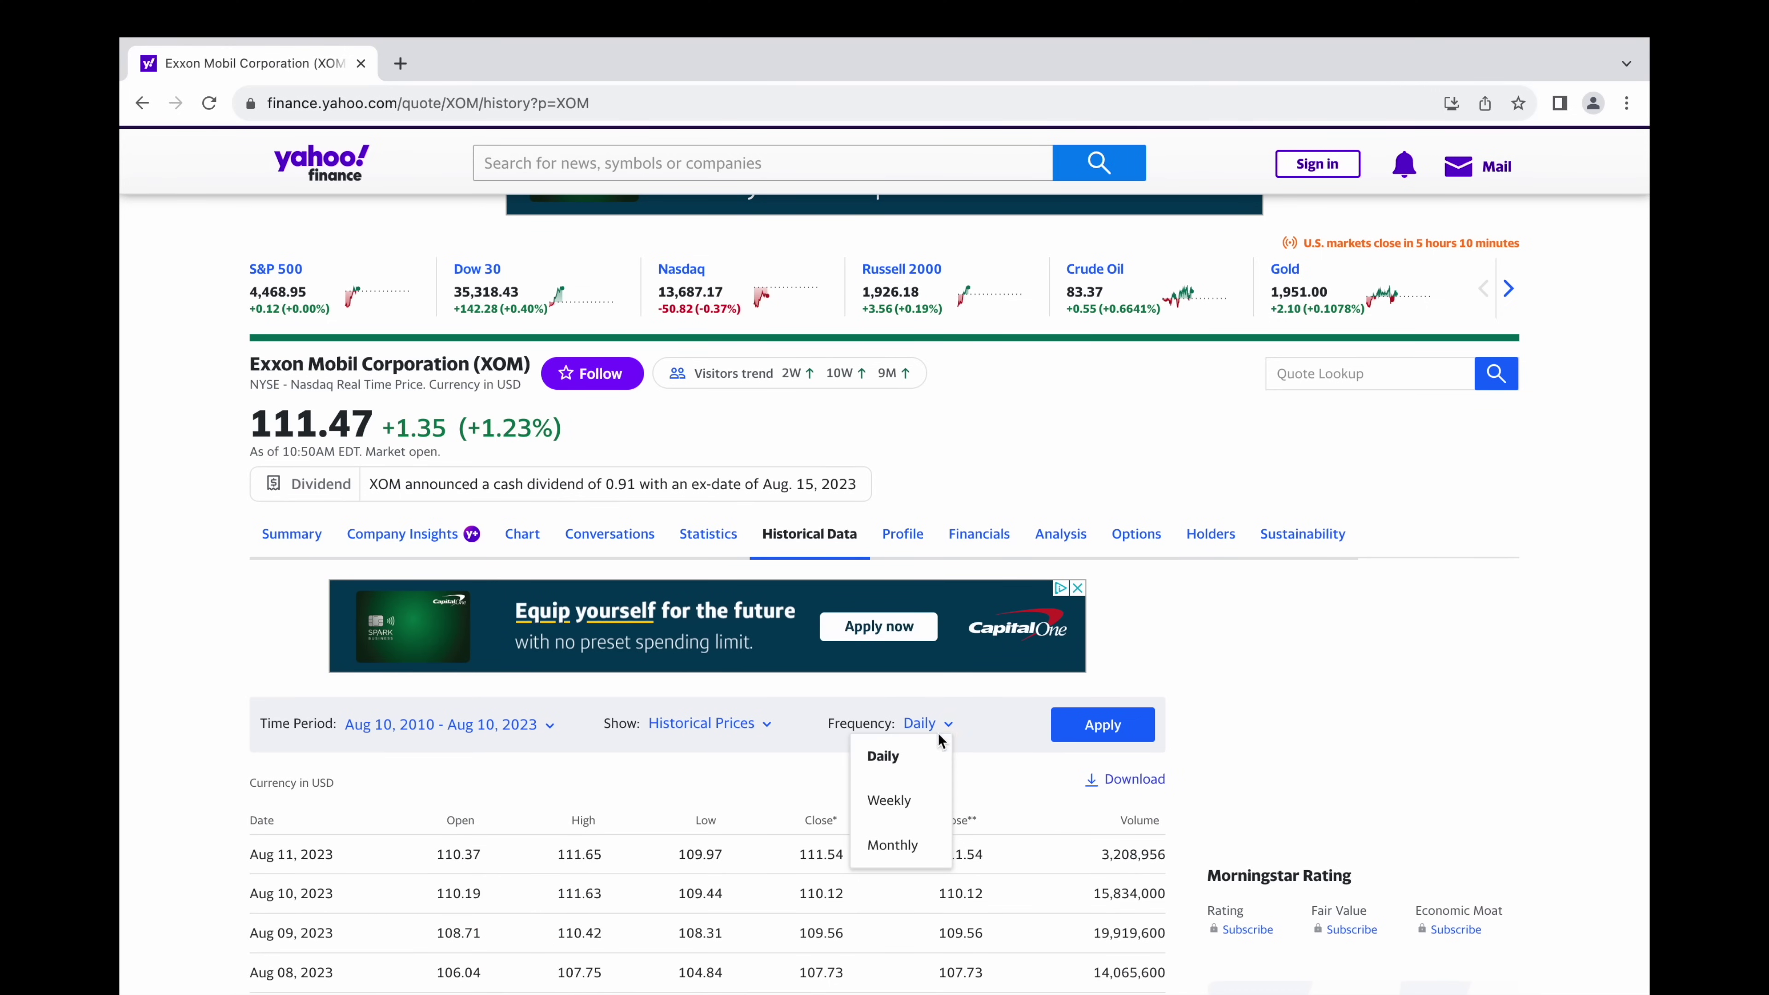
click(903, 759)
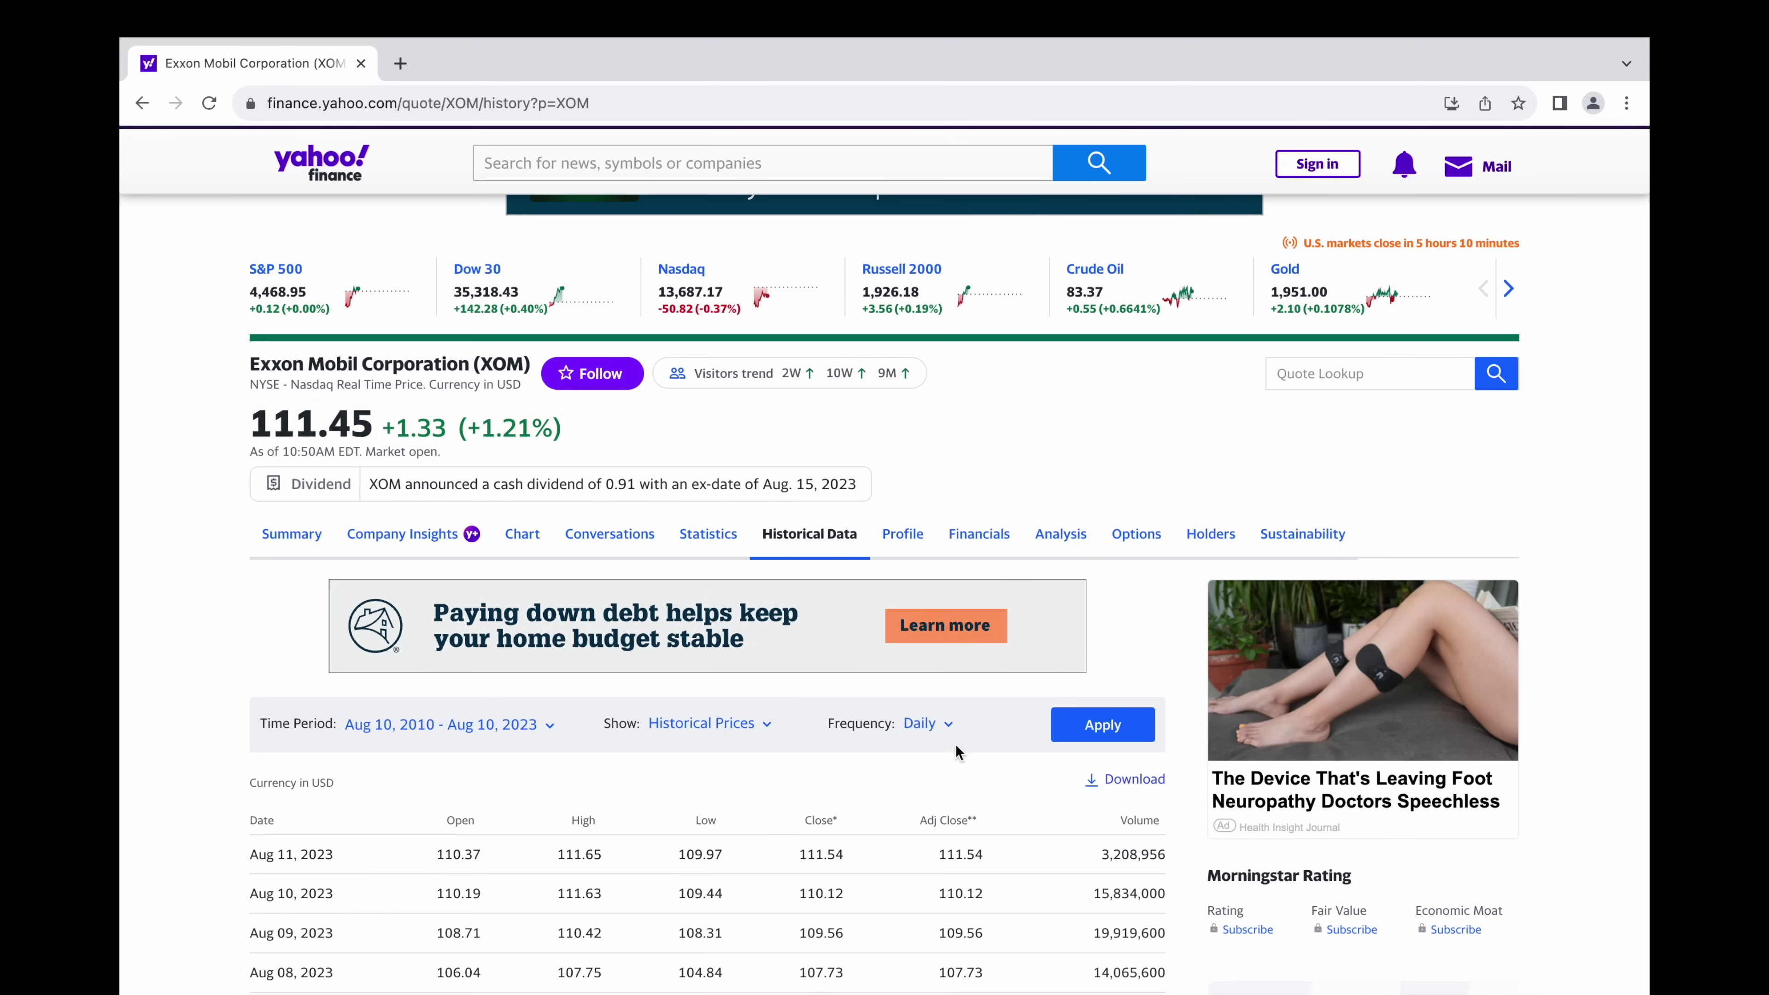
click(1127, 780)
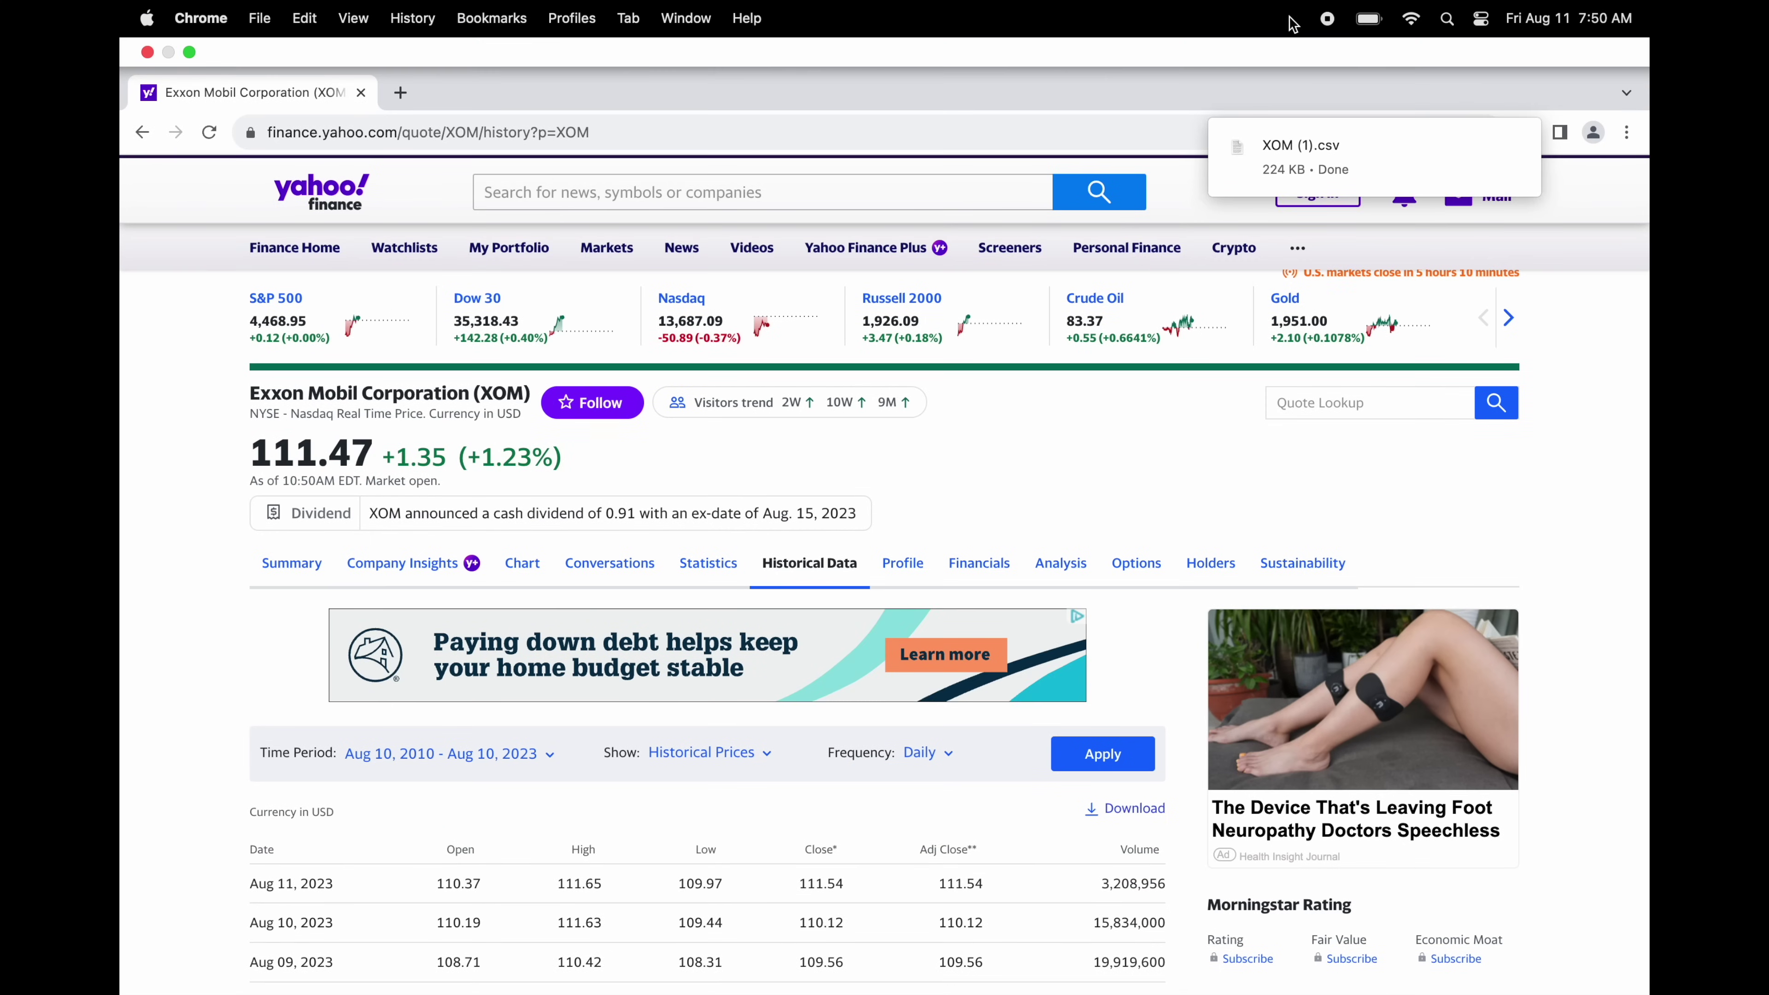
Step: Preview the price rows in XOM (1).csv, then close the preview
click(1300, 153)
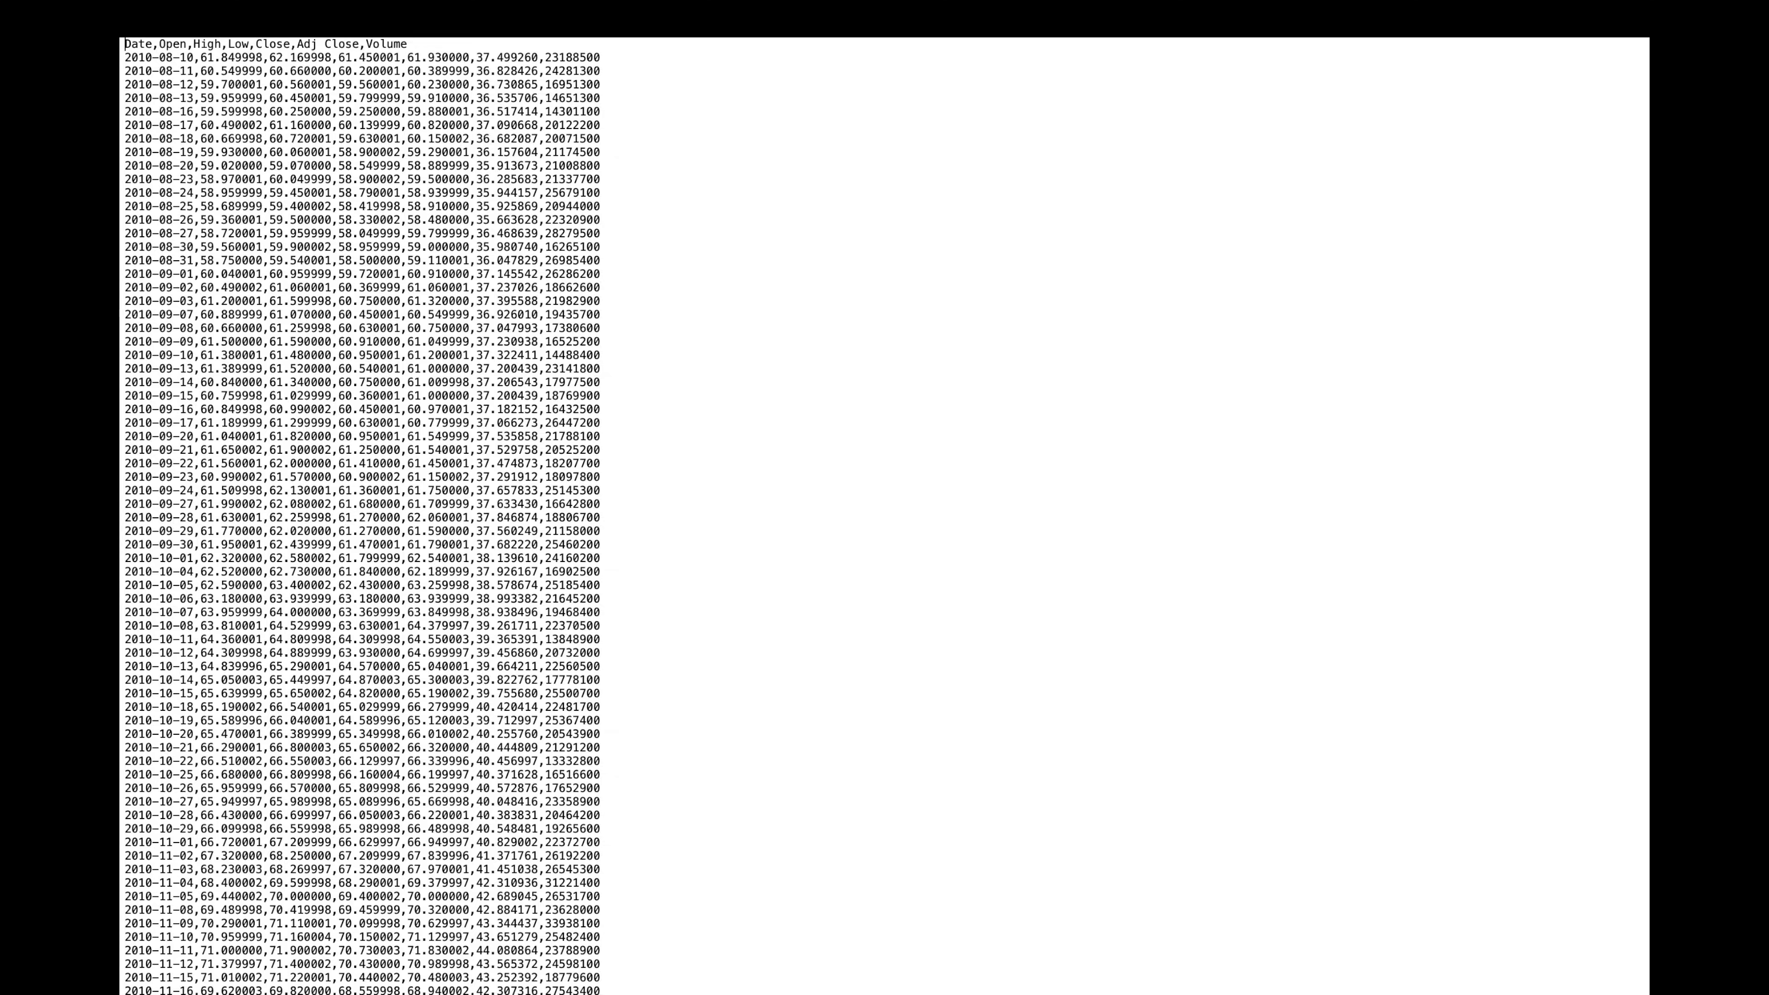
key(Escape)
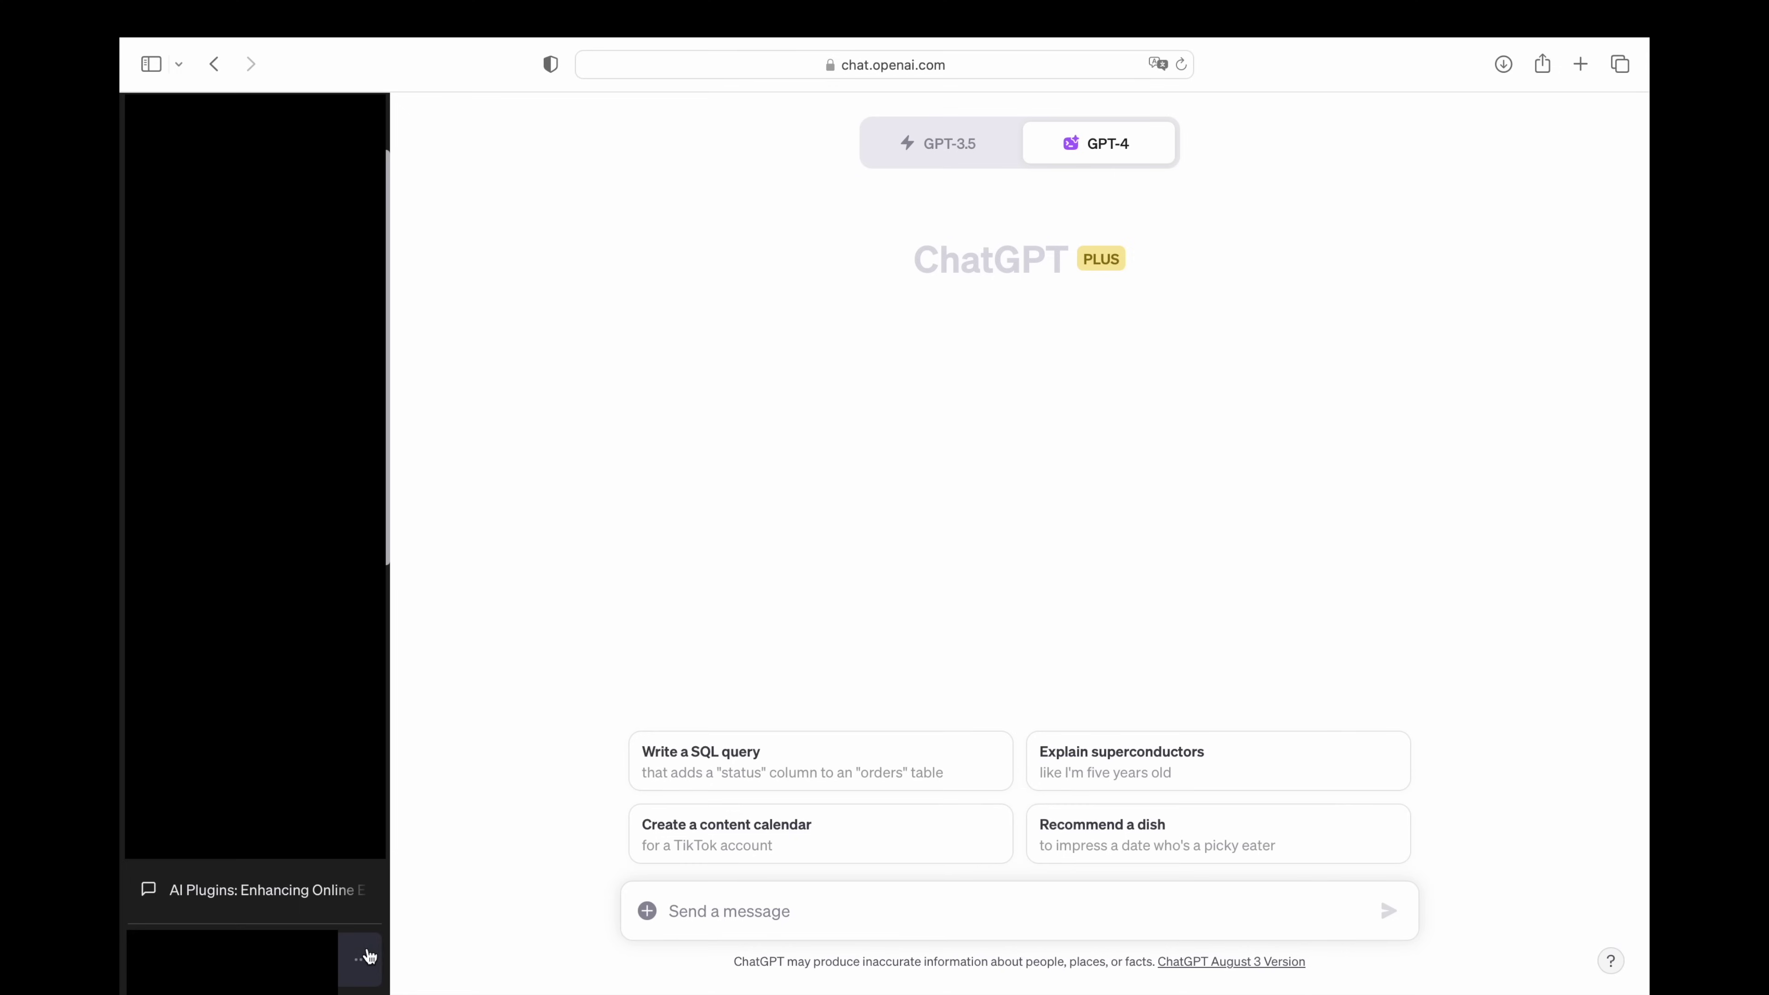
Step: Confirm Code interpreter is switched on under Settings > Beta features, then close Settings
click(361, 964)
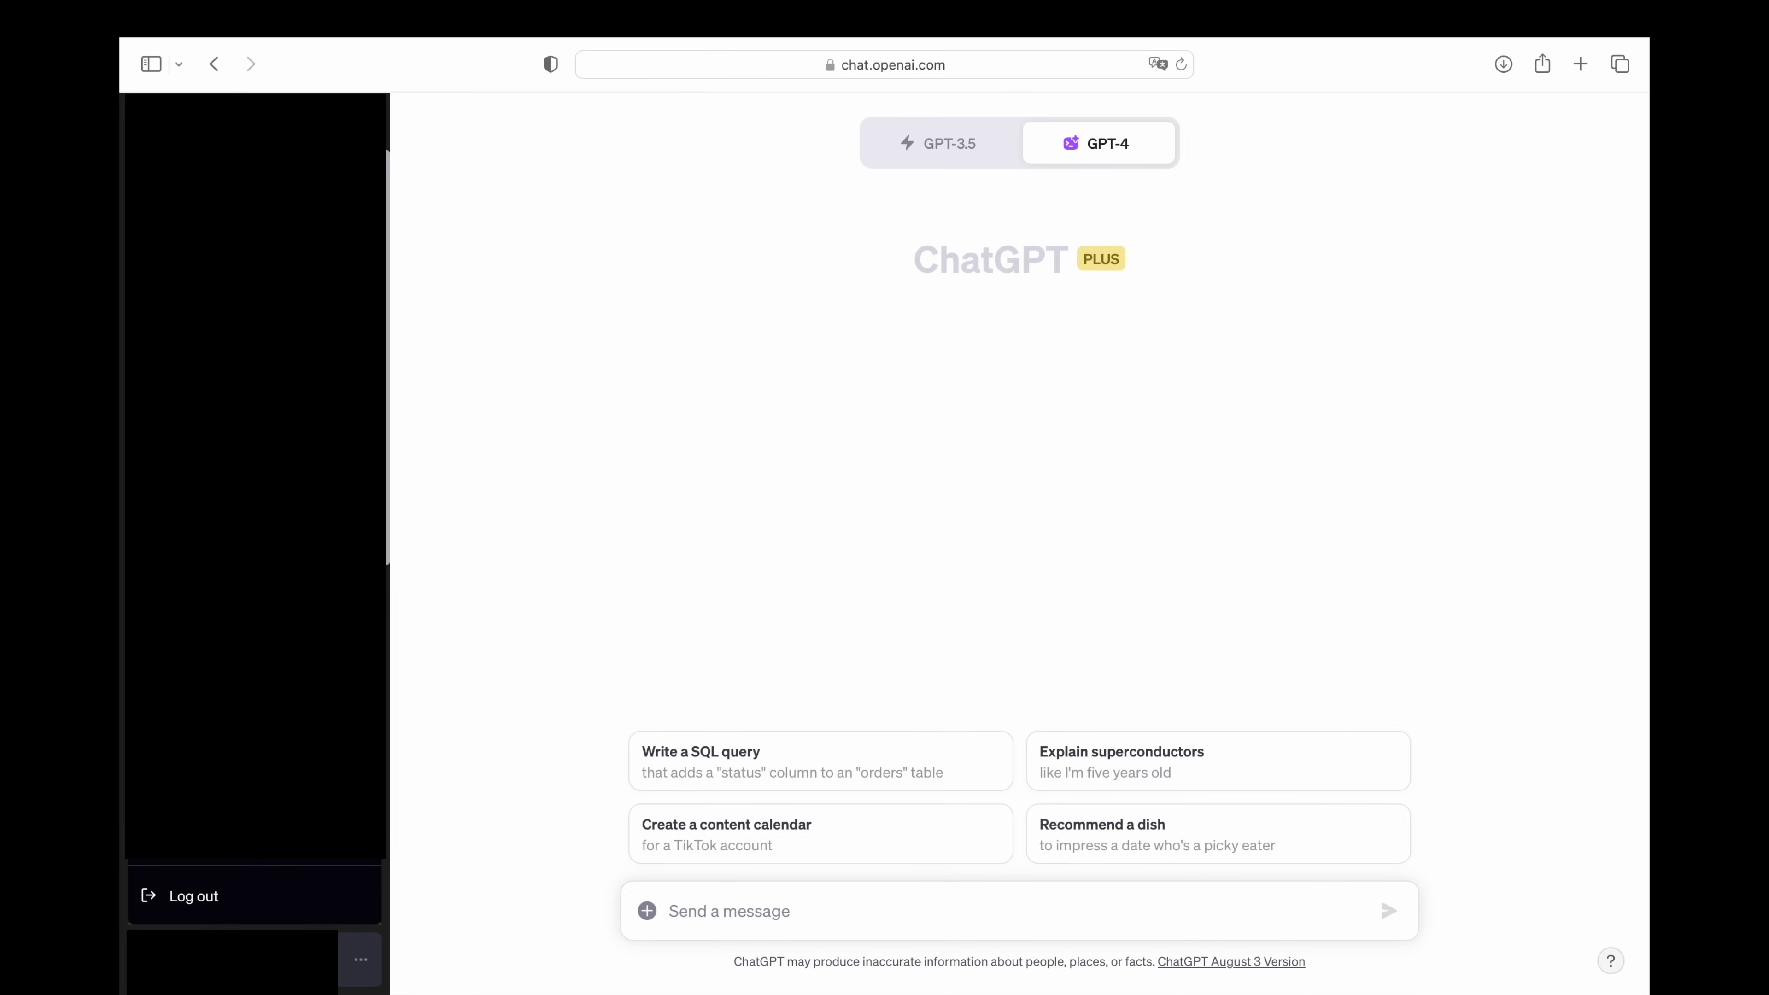
click(284, 862)
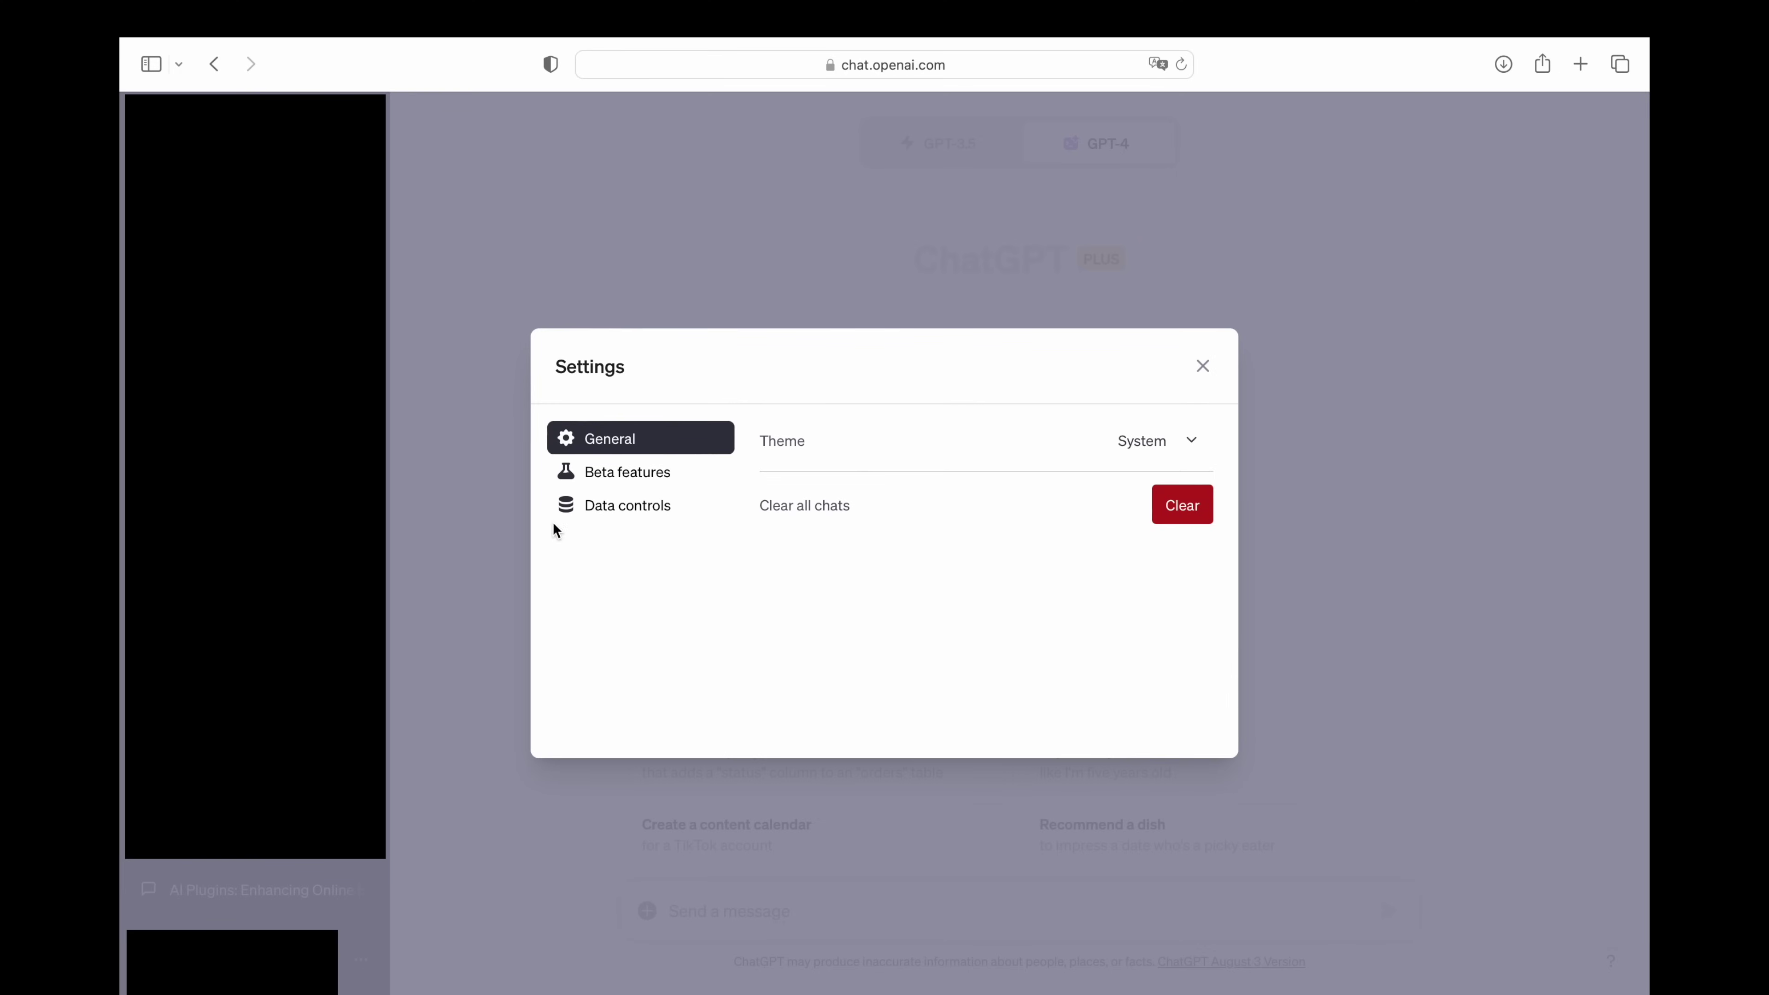
click(610, 481)
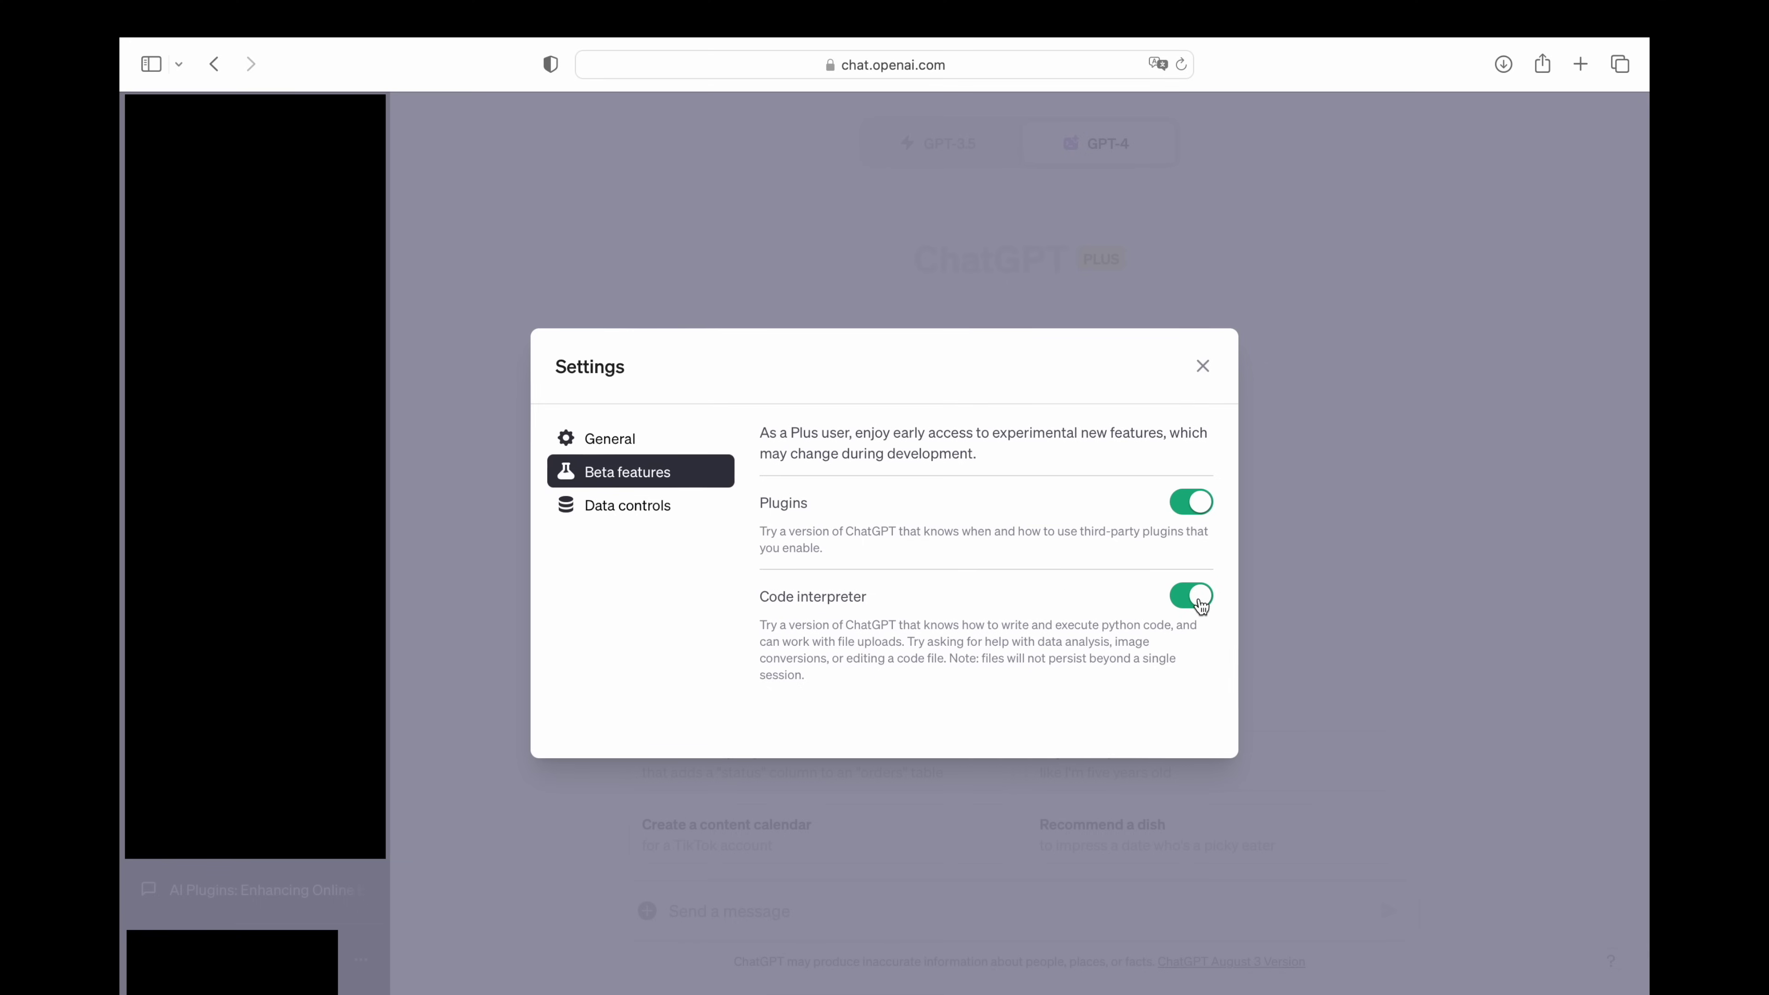
click(1203, 366)
mouse_move(1129, 153)
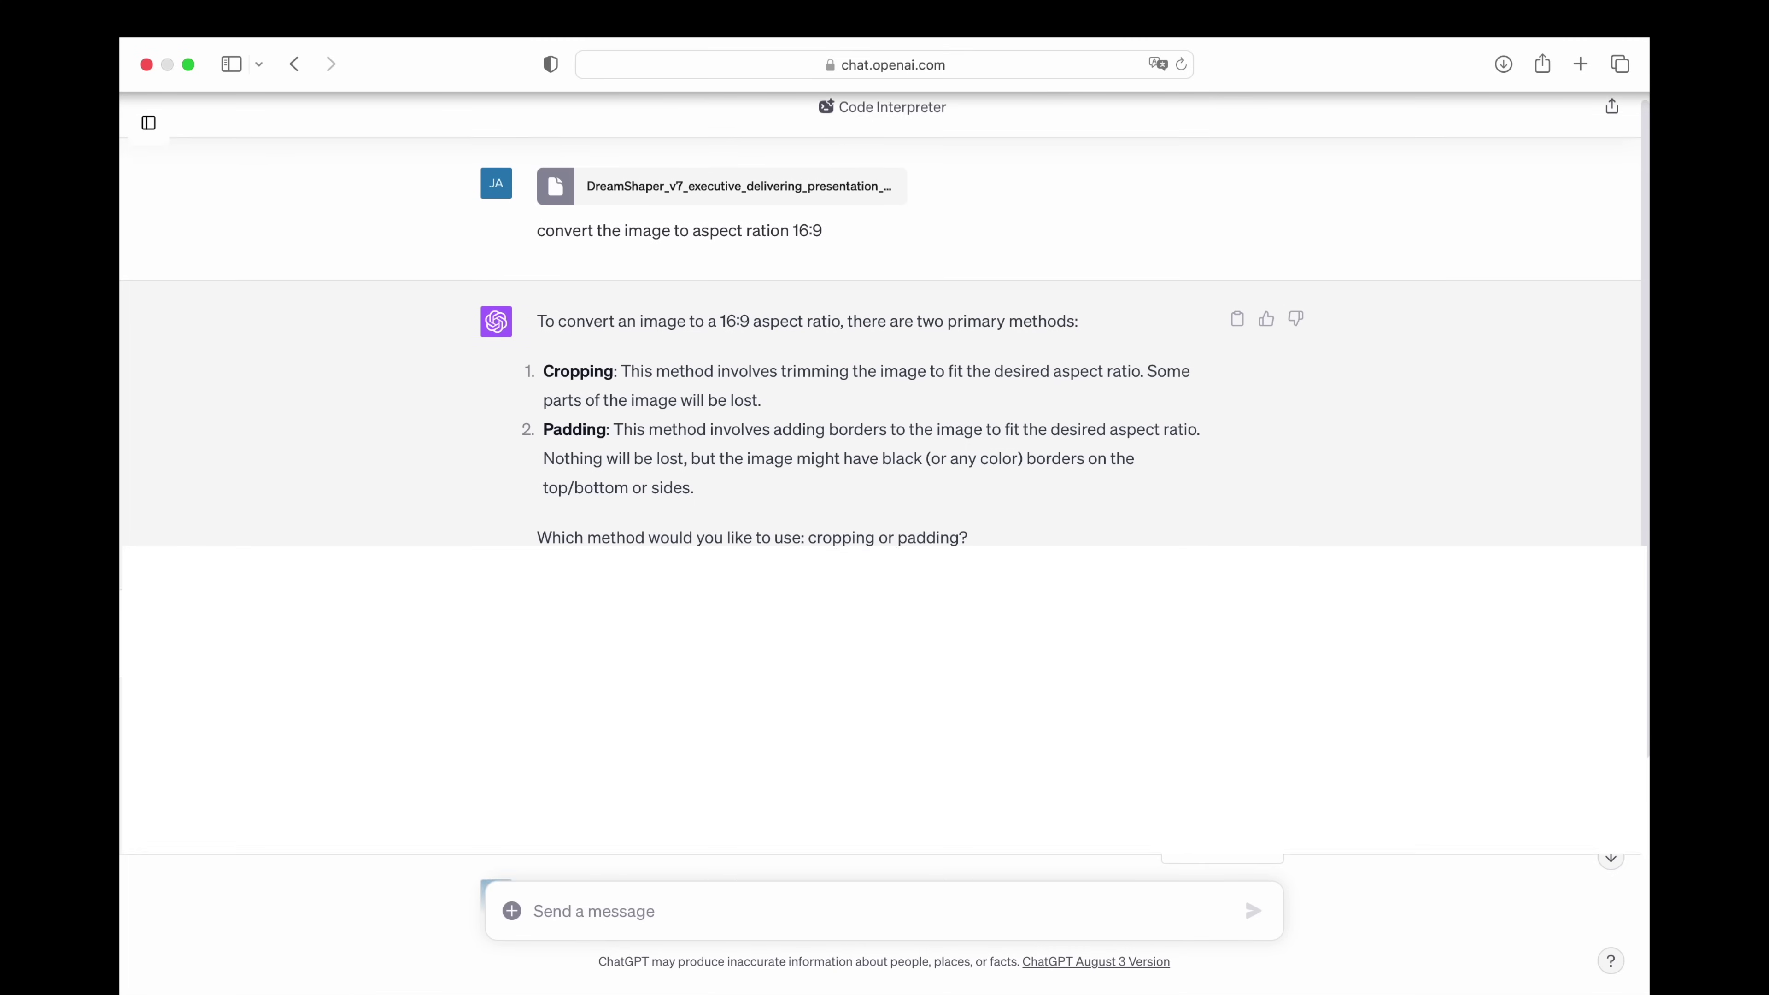
Step: Reply 'cropping' to choose cropping for the 16:9 conversion
text(cropping)
key(Return)
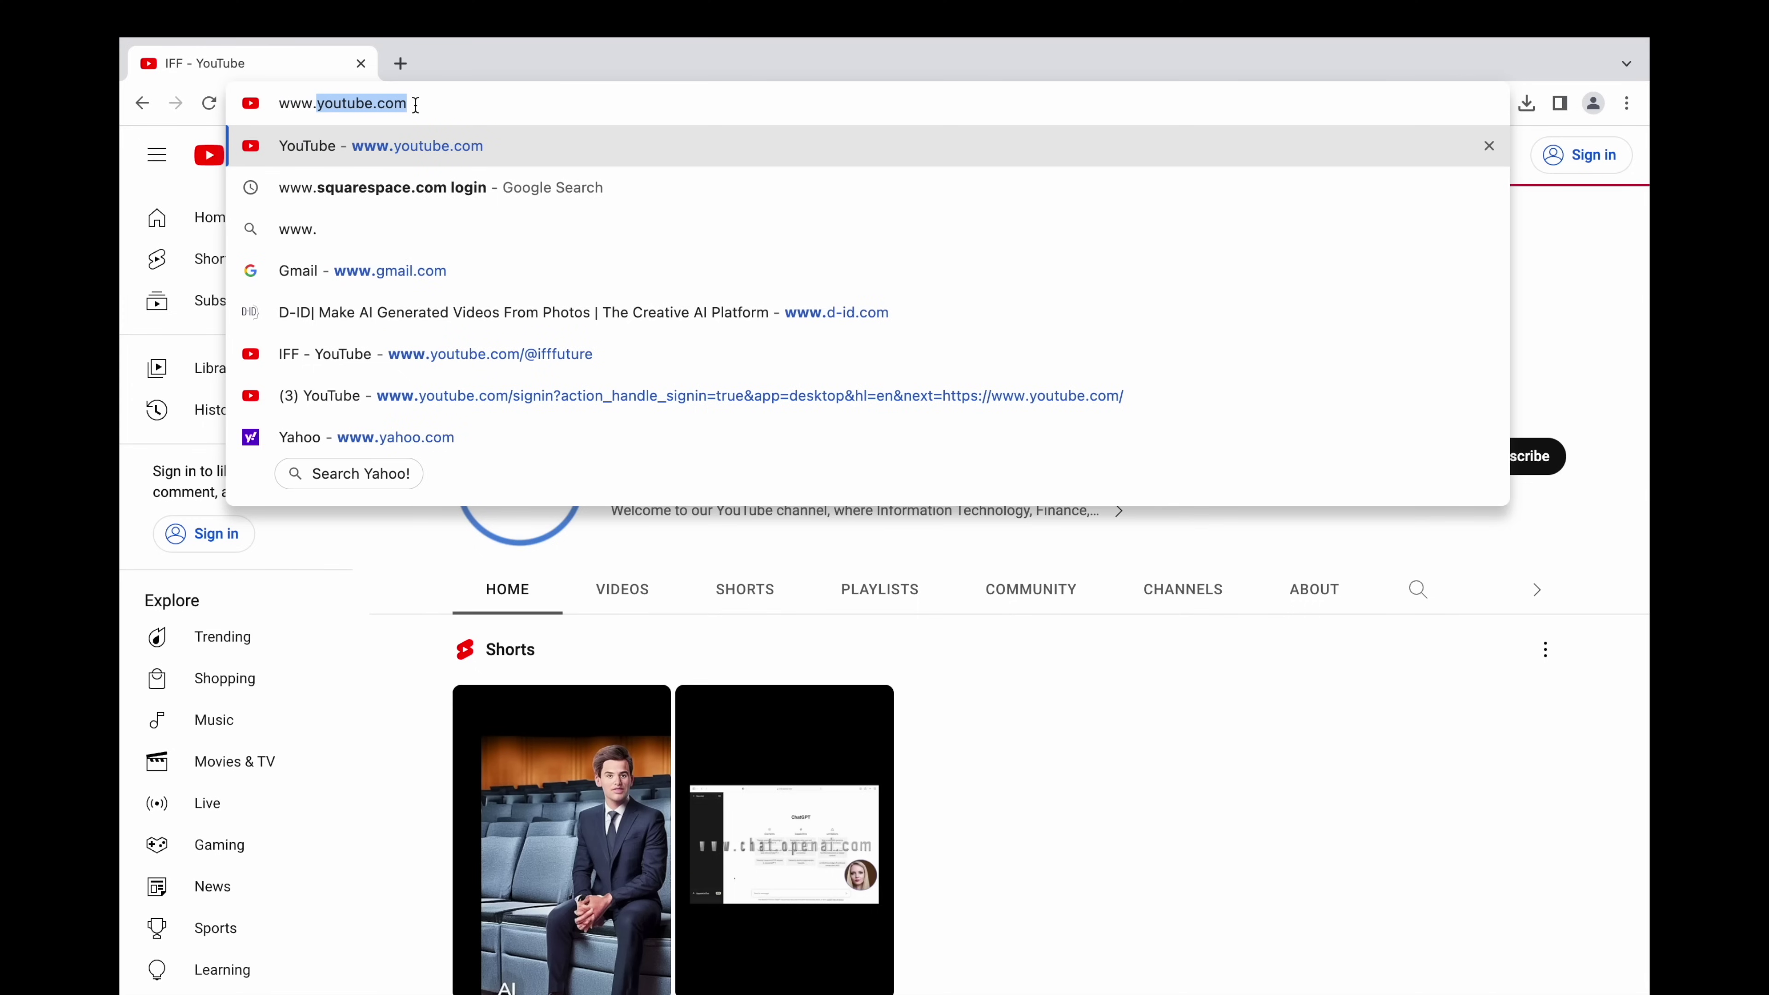
Step: Go to ascensionamerica.com and open the SAAS page under Cloud Computing
text(asc)
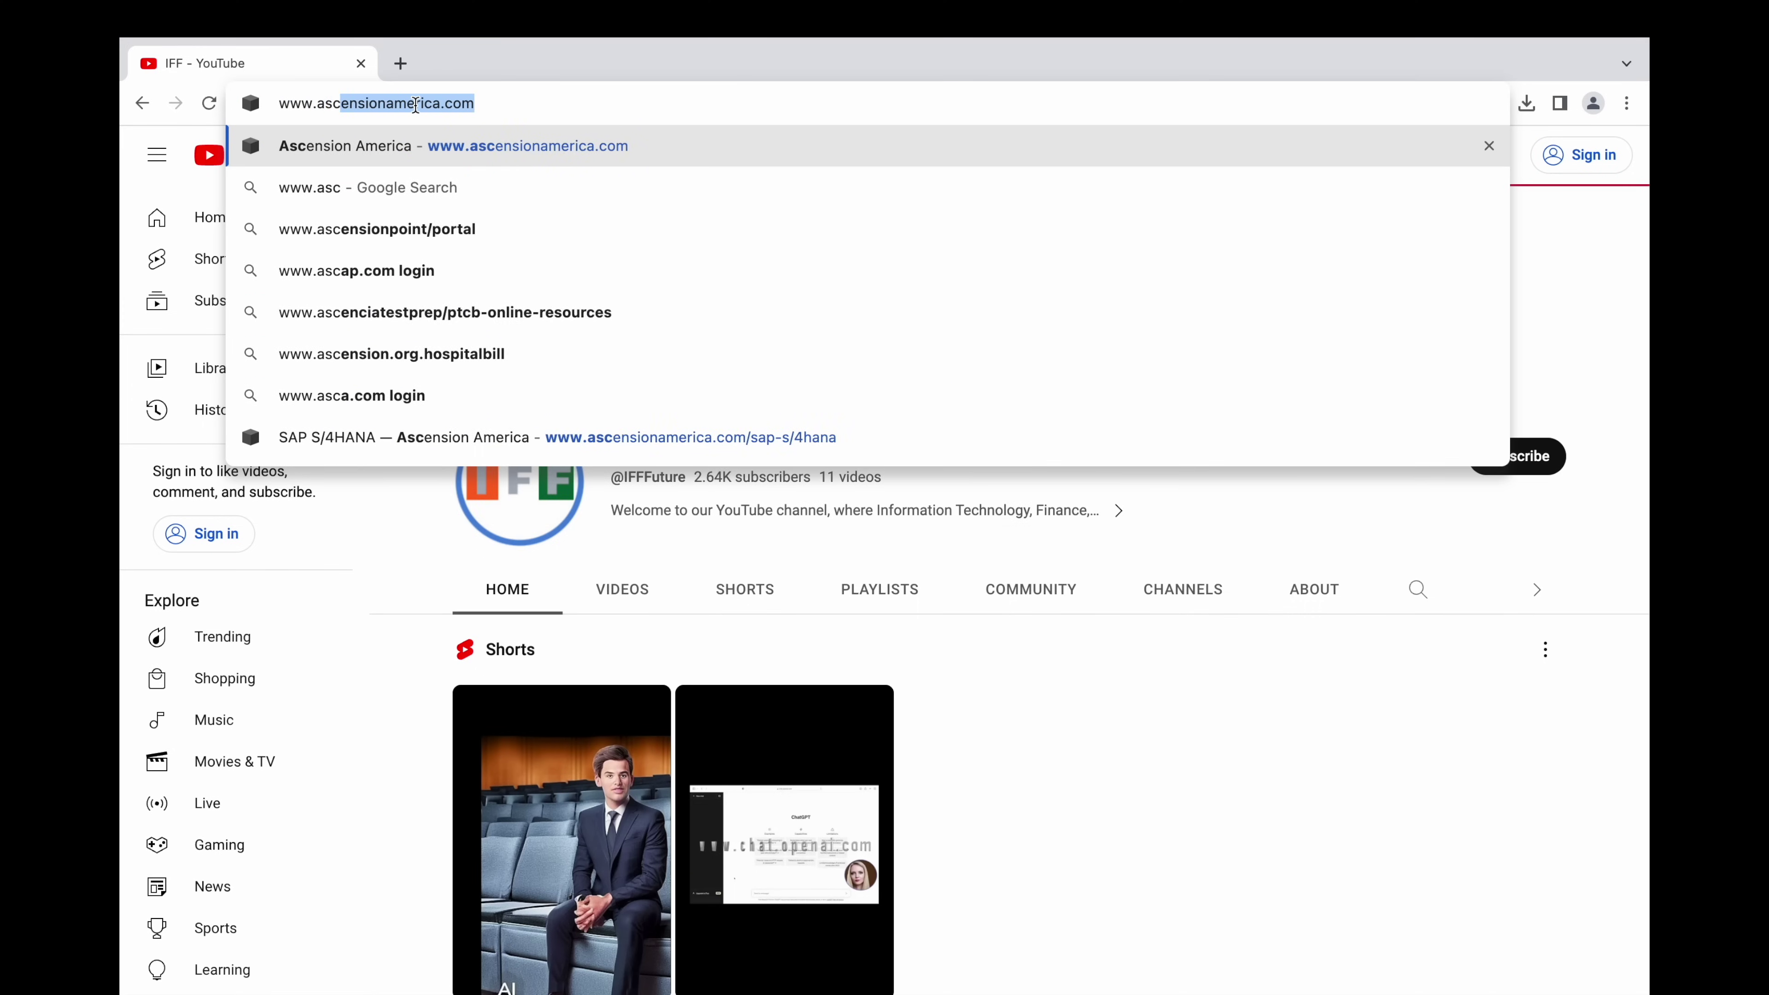
text(ensio)
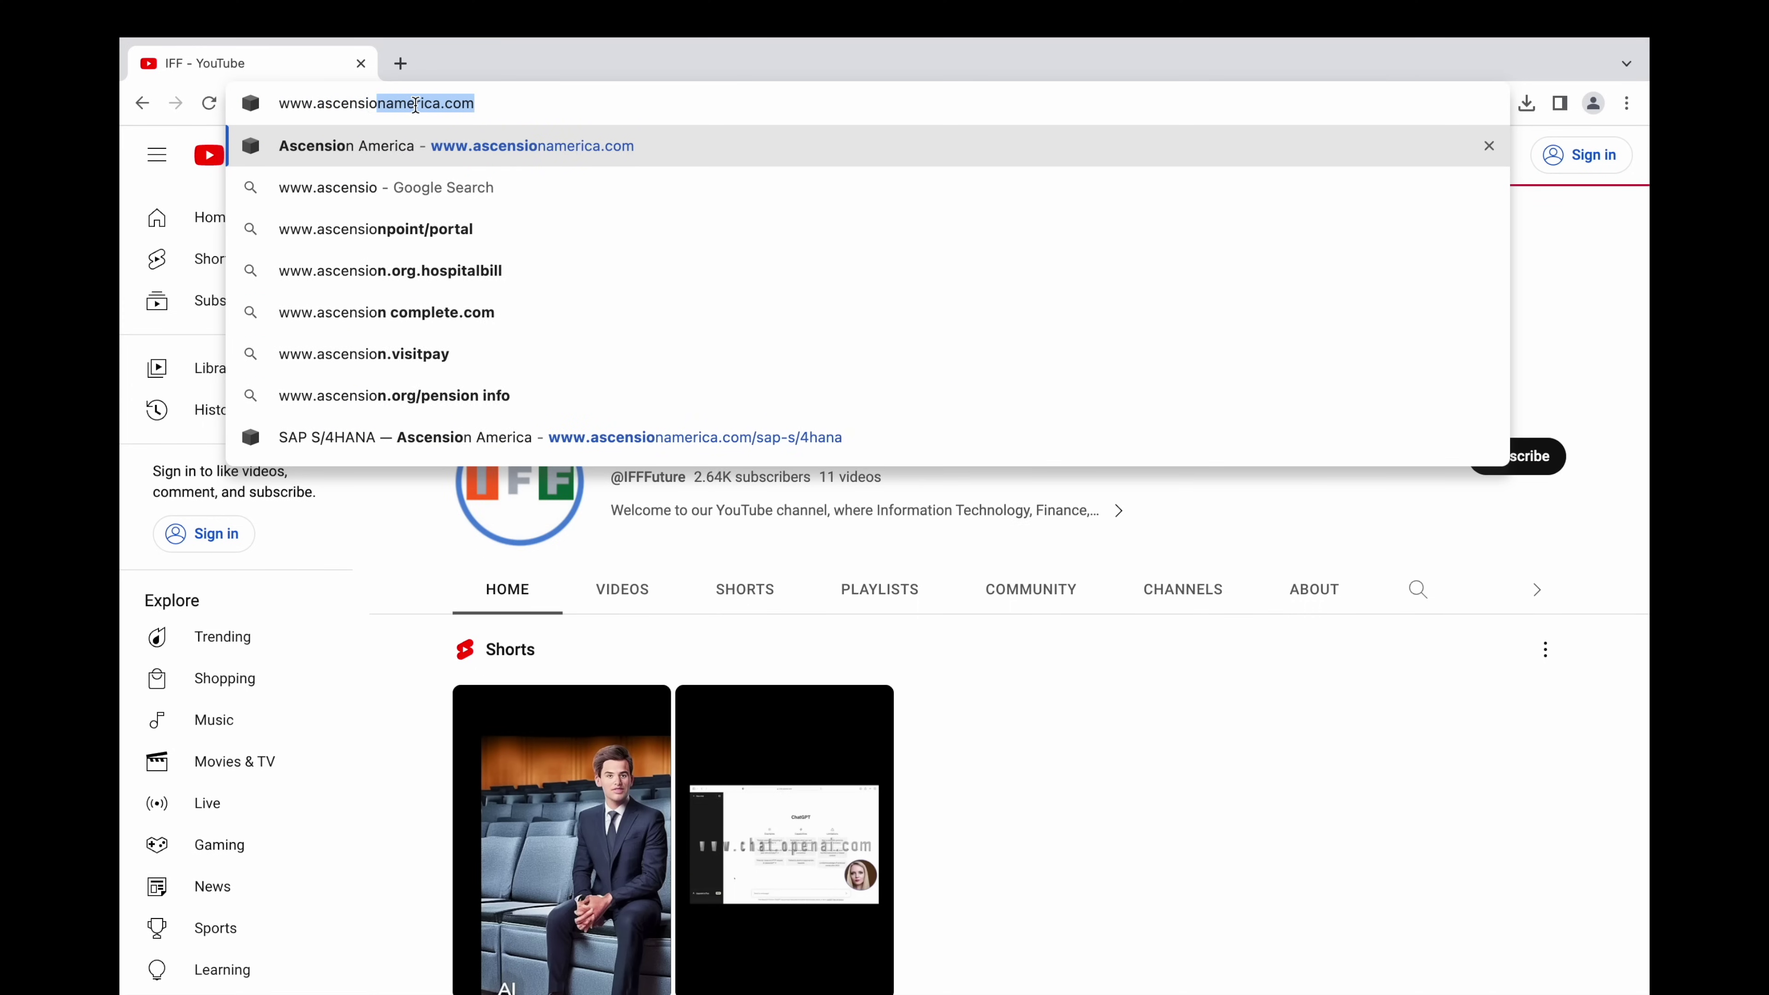
text(namerica.com)
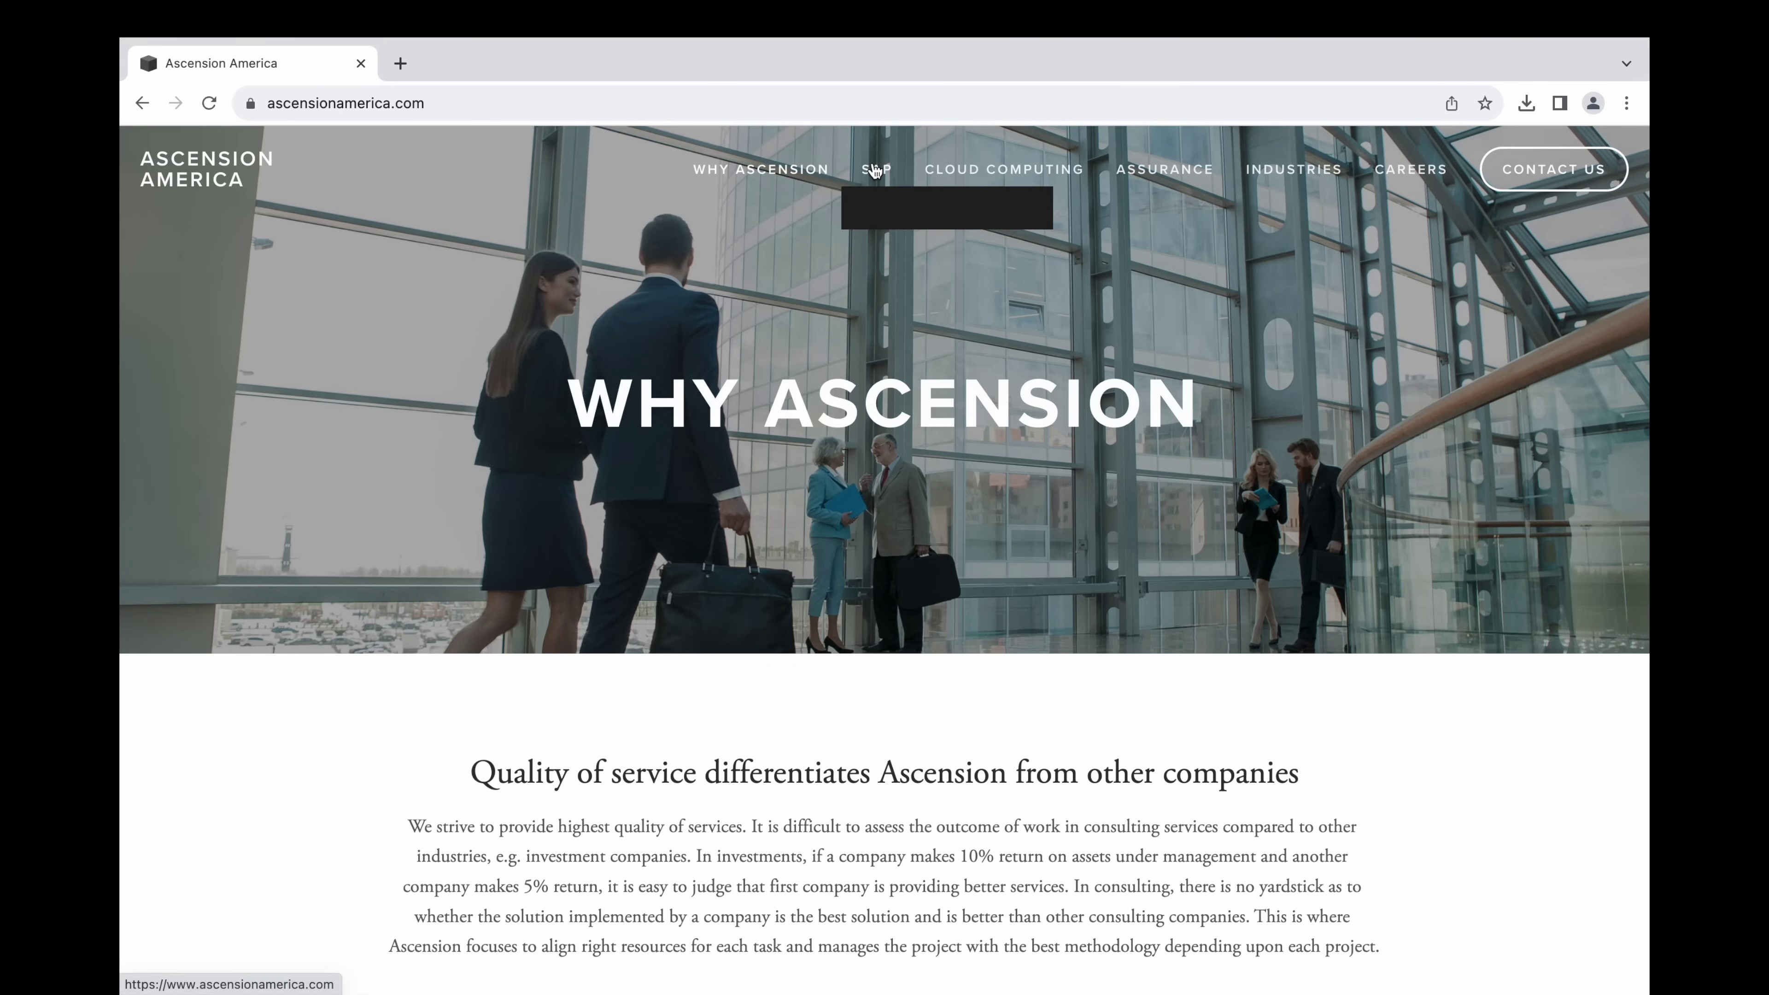
mouse_move(990, 172)
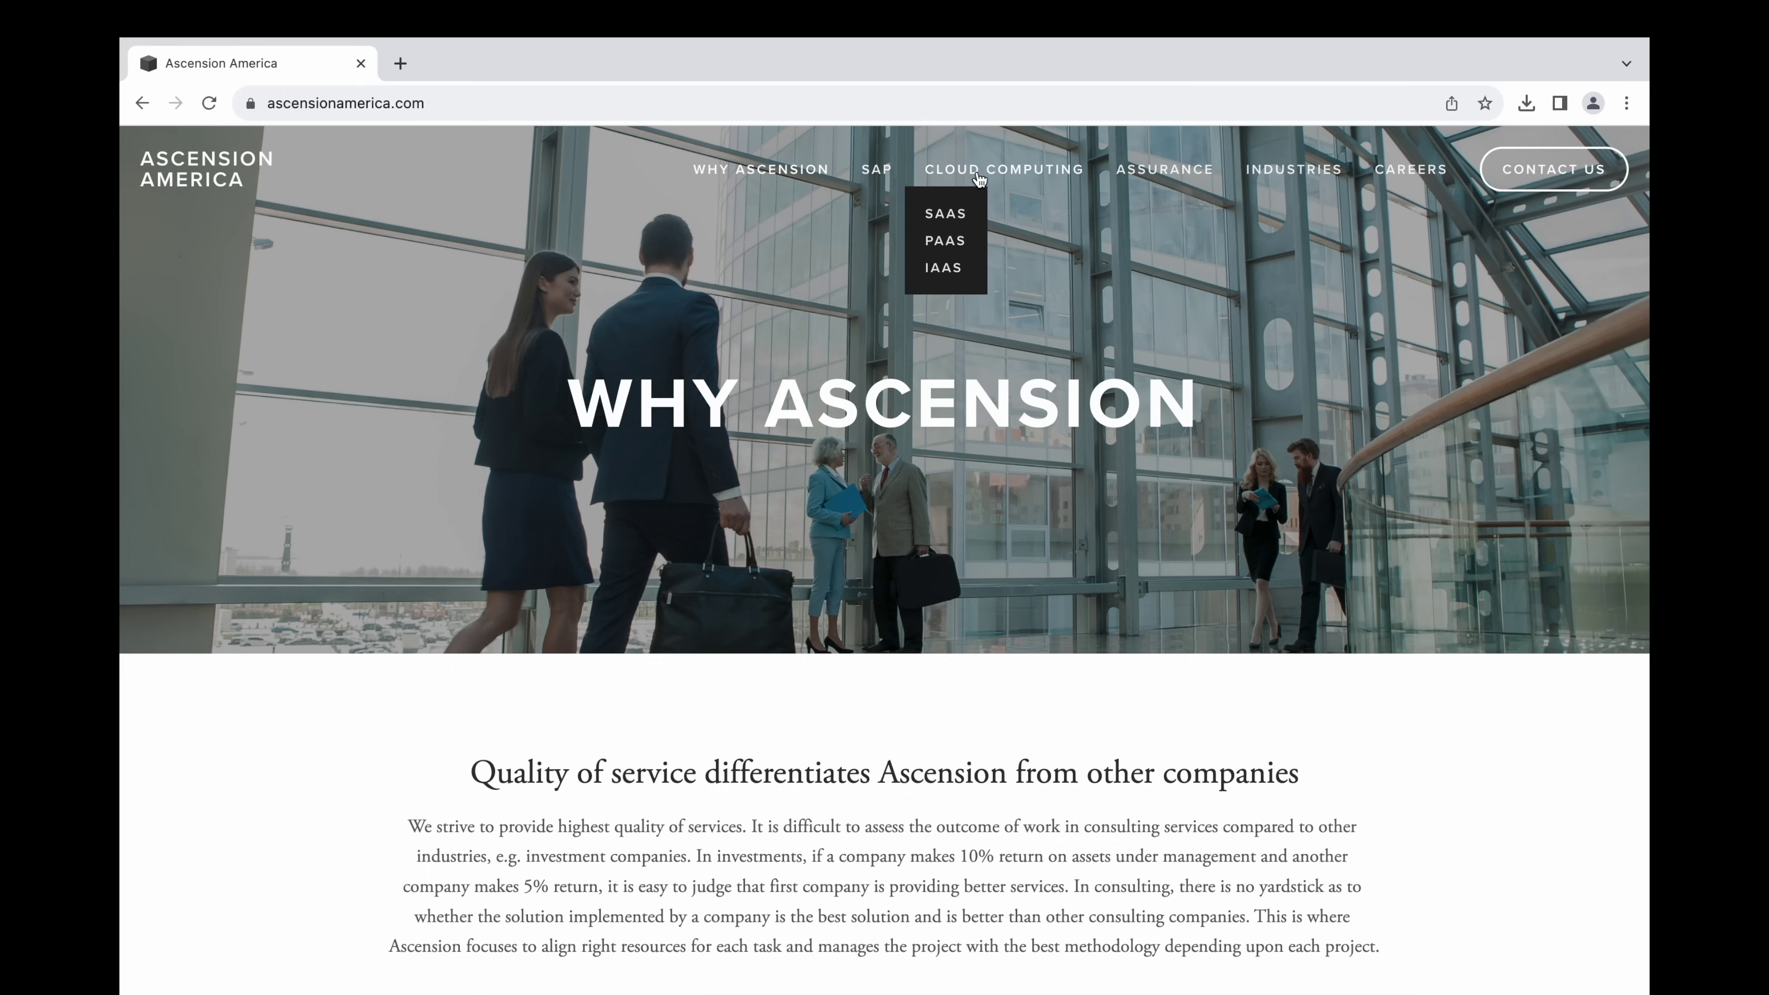
click(949, 217)
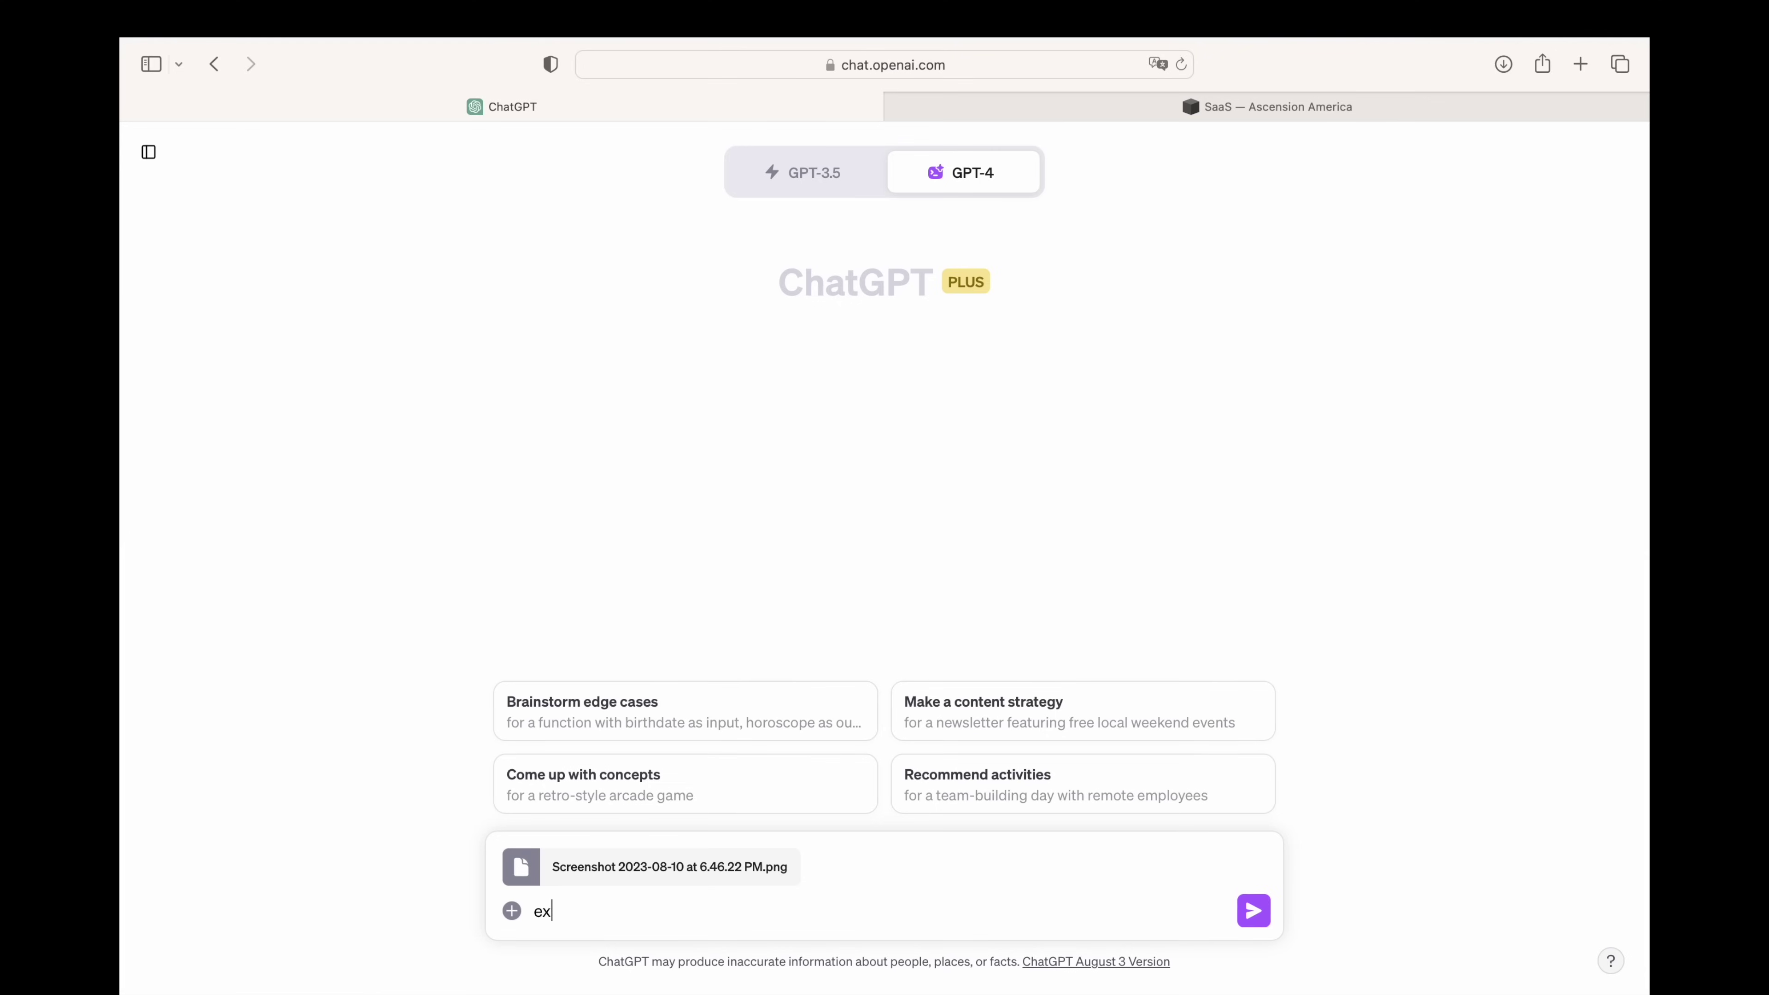
Step: Send the attached screenshot with the request 'extract data from this screen'
text(tract data from this screen)
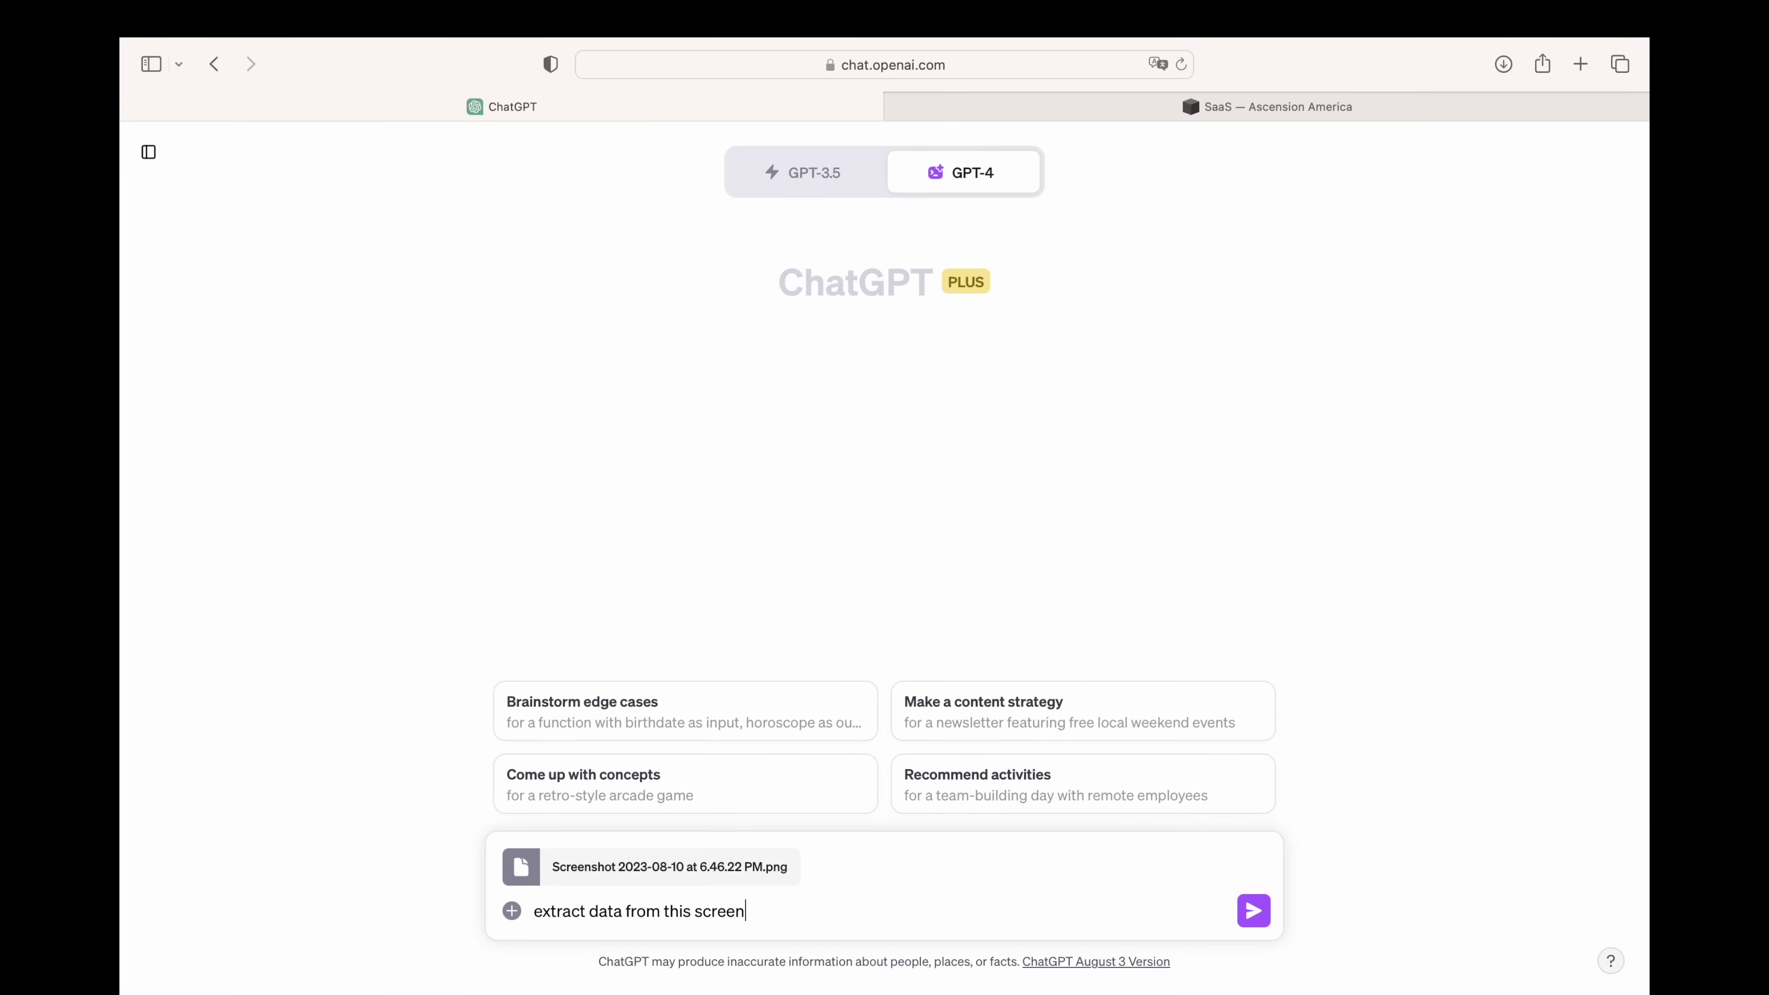
key(Return)
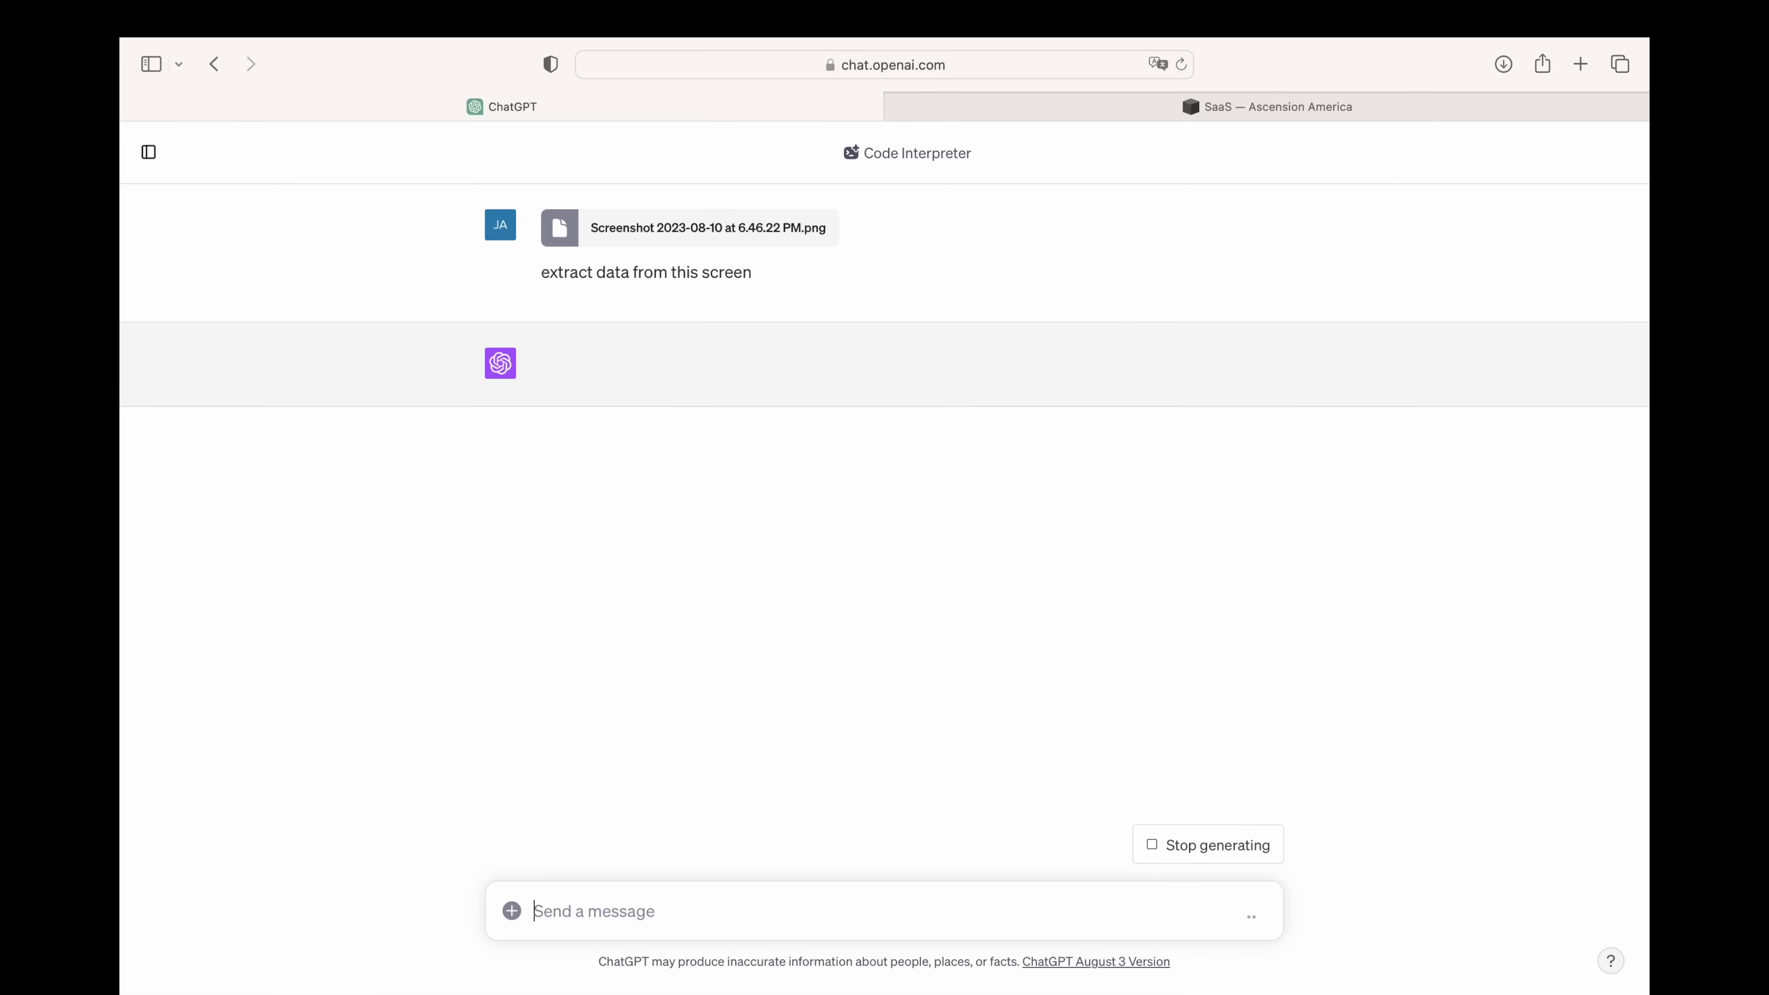